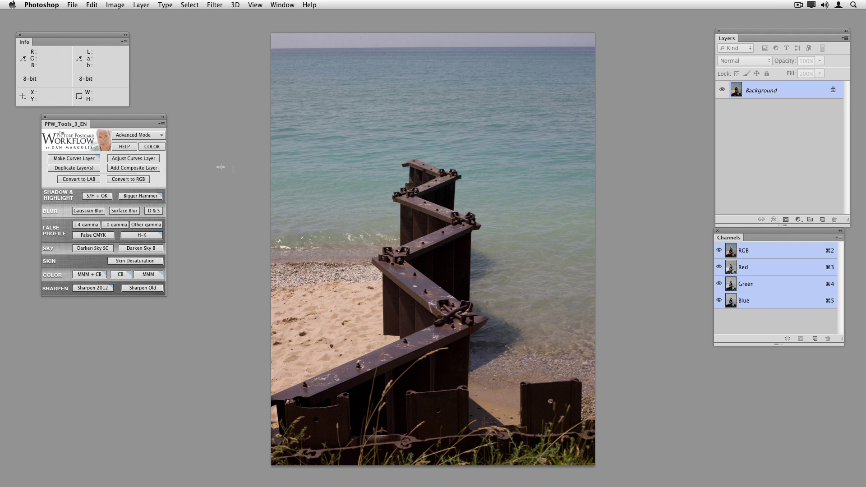
- Add a Curves layer with the Green channel's shadow point at 34 lowered slightly
{"action": "left_click", "coordinate": [82, 159]}
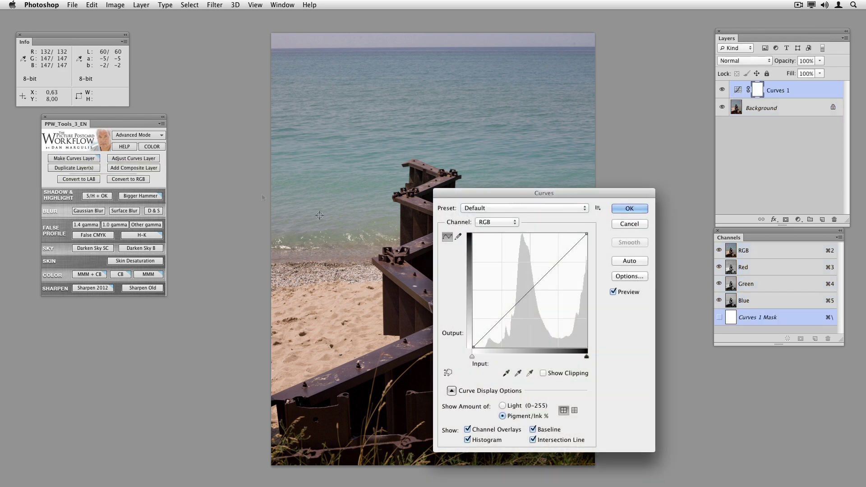
{"action": "left_click", "coordinate": [496, 222]}
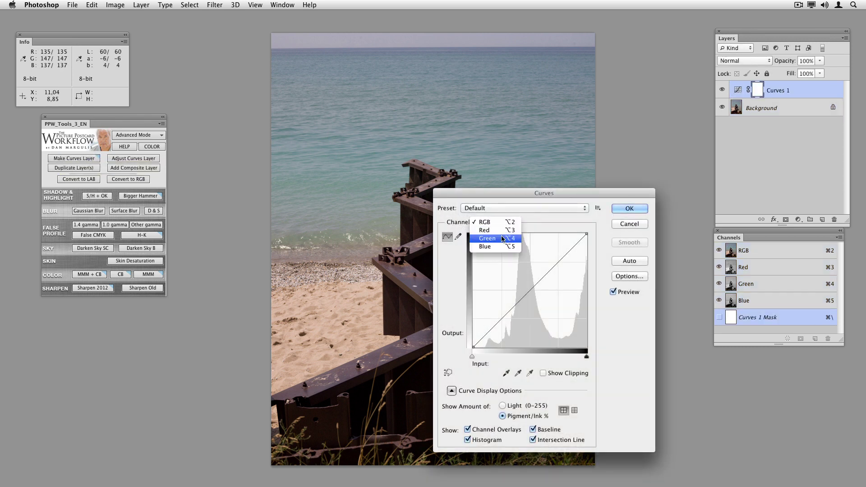
{"action": "left_click", "coordinate": [502, 238]}
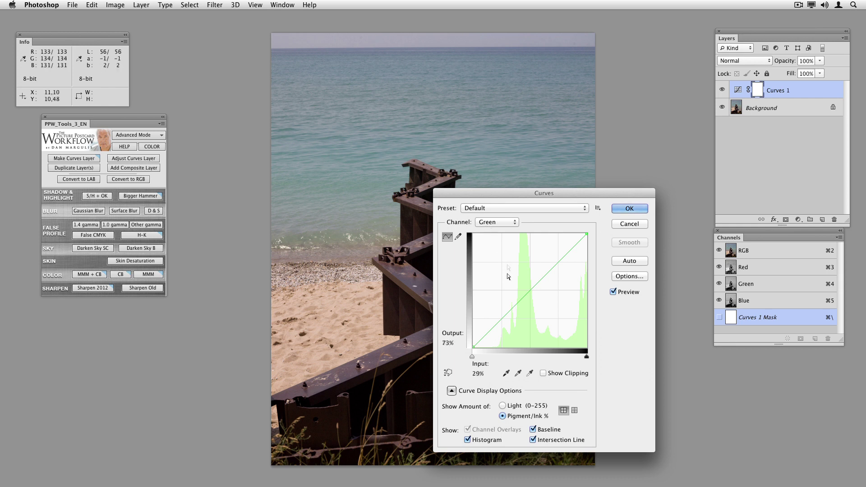
{"action": "left_click", "coordinate": [512, 308]}
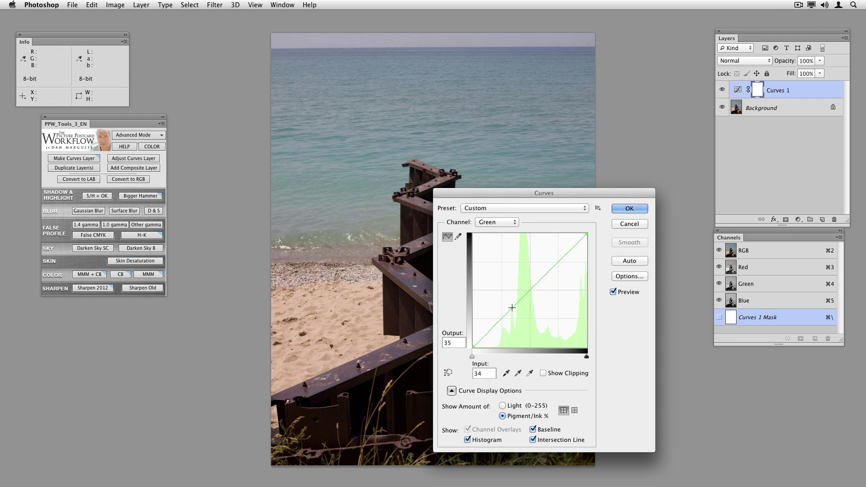
{"action": "key", "text": "Down"}
{"action": "key", "text": "Down"}
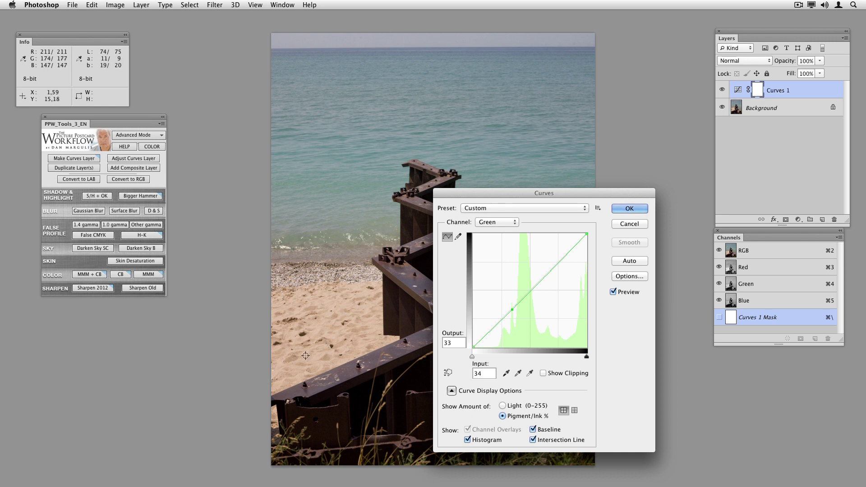
{"action": "left_click", "coordinate": [629, 209]}
- Set the curves layer to Color blend mode and merge it into the Background
{"action": "left_click", "coordinate": [758, 61]}
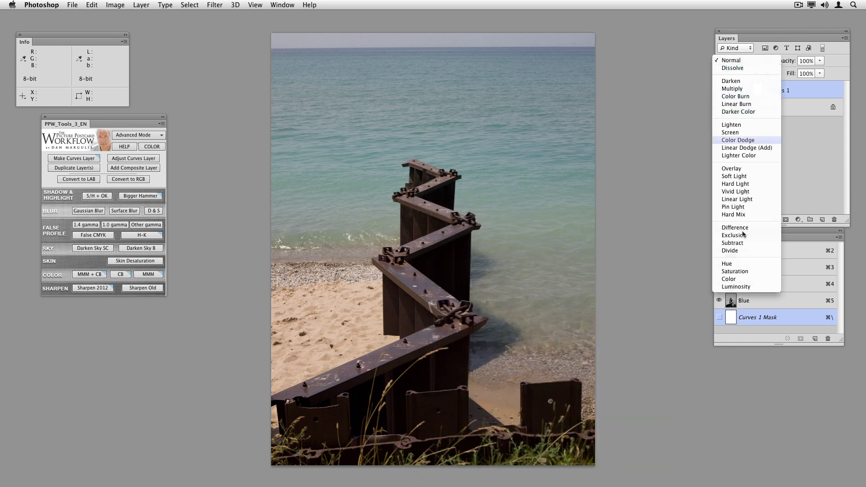
{"action": "left_click", "coordinate": [741, 279]}
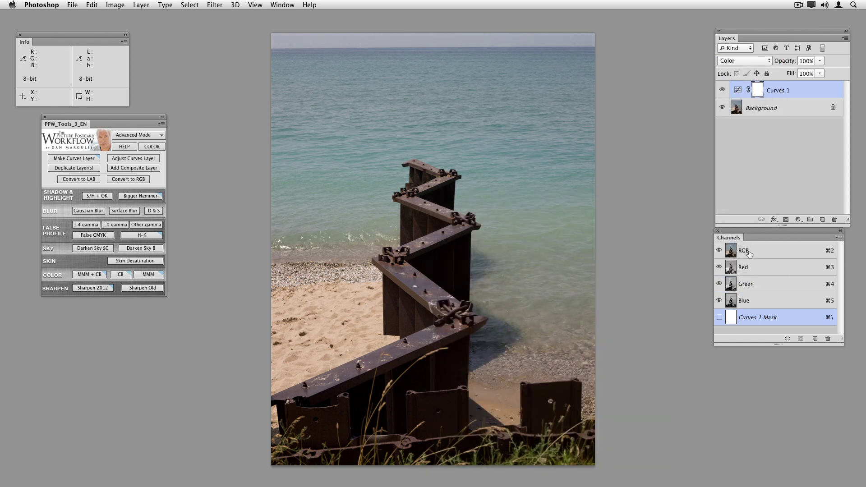
{"action": "key", "text": "super+e"}
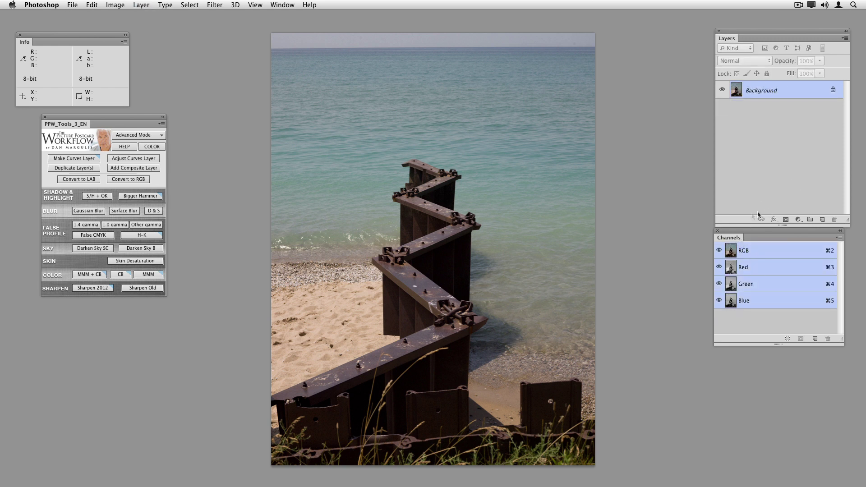
- Duplicate the Background layer and compare the Red, Green and Blue channels, ending on Red
{"action": "left_click_drag", "start_coordinate": [793, 93], "coordinate": [821, 220]}
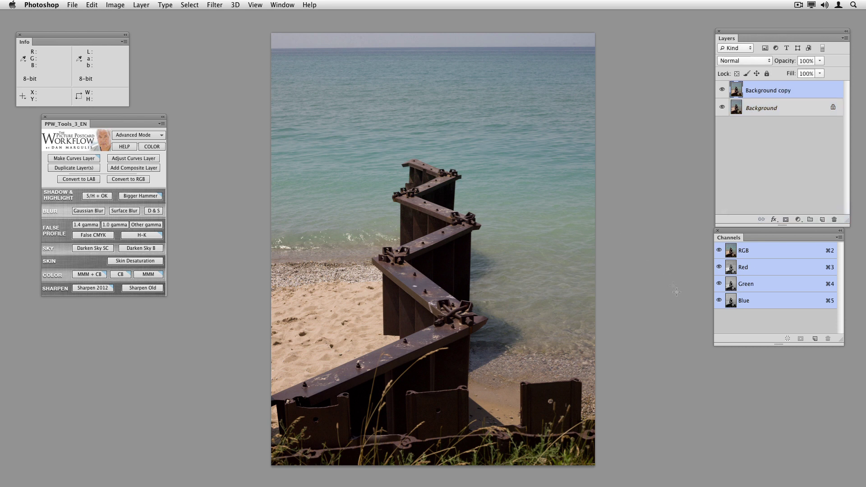
{"action": "left_click", "coordinate": [776, 271]}
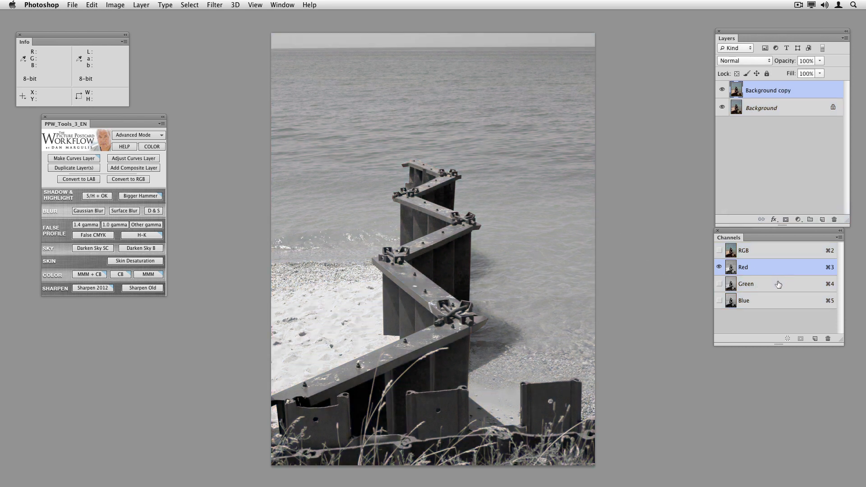
{"action": "left_click", "coordinate": [778, 284]}
{"action": "left_click", "coordinate": [779, 300]}
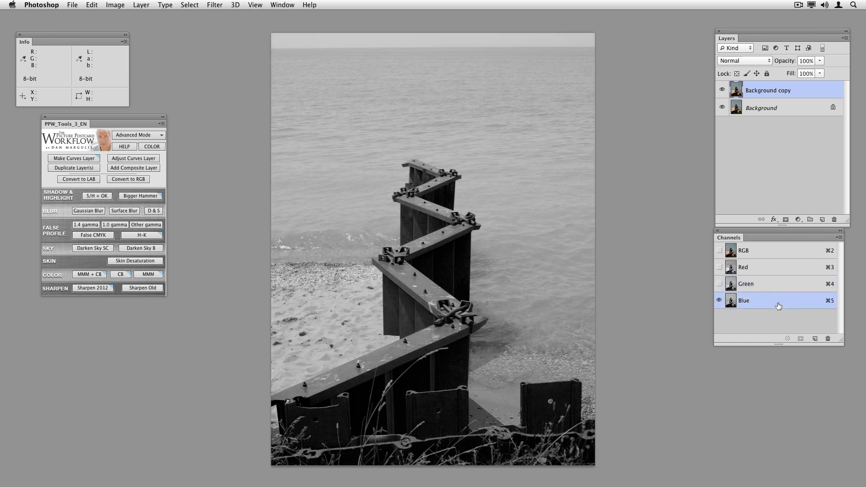
{"action": "left_click", "coordinate": [785, 288]}
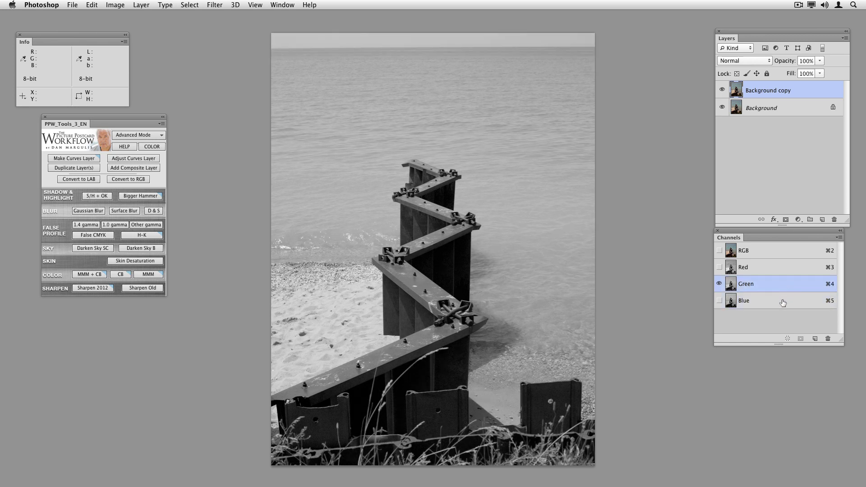
{"action": "left_click", "coordinate": [782, 302]}
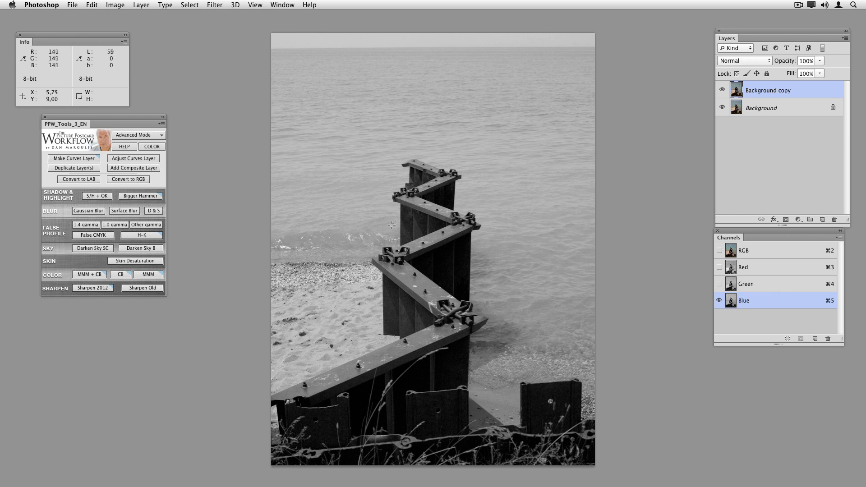
{"action": "left_click", "coordinate": [775, 267]}
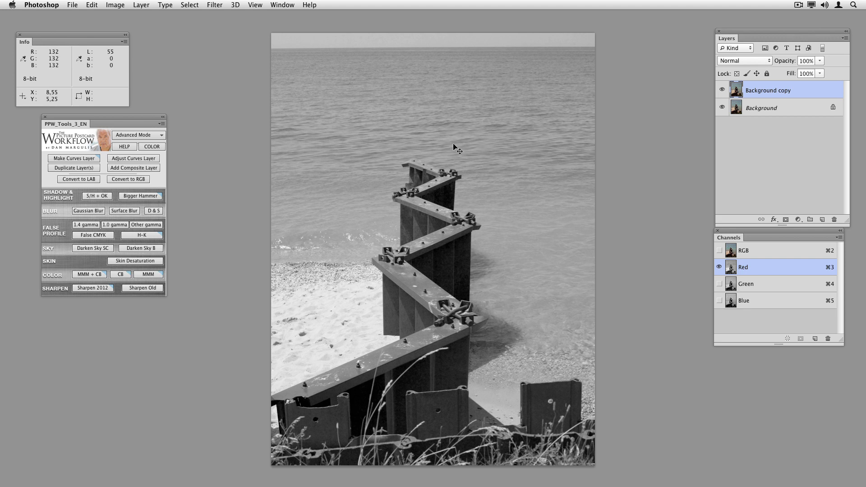
- Steepen the Red channel with a Curves adjustment, lowering the darks and raising an upper point
{"action": "key", "text": "super+m"}
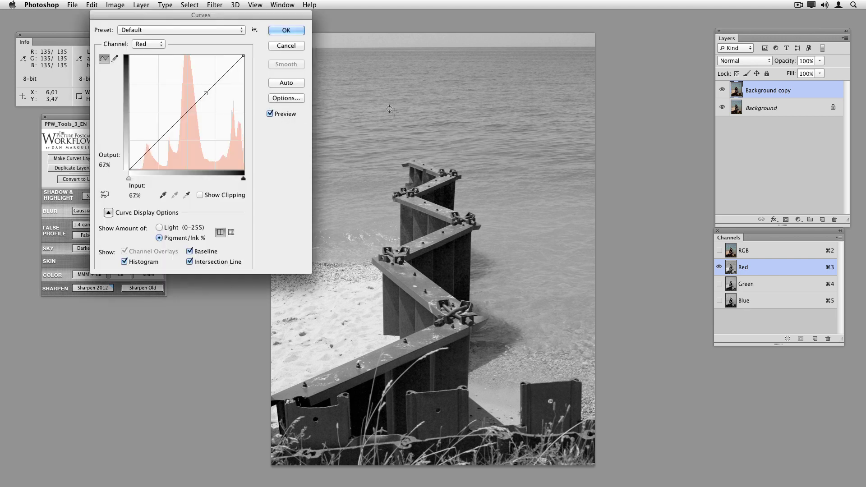
{"action": "left_click_drag", "start_coordinate": [174, 125], "coordinate": [174, 136]}
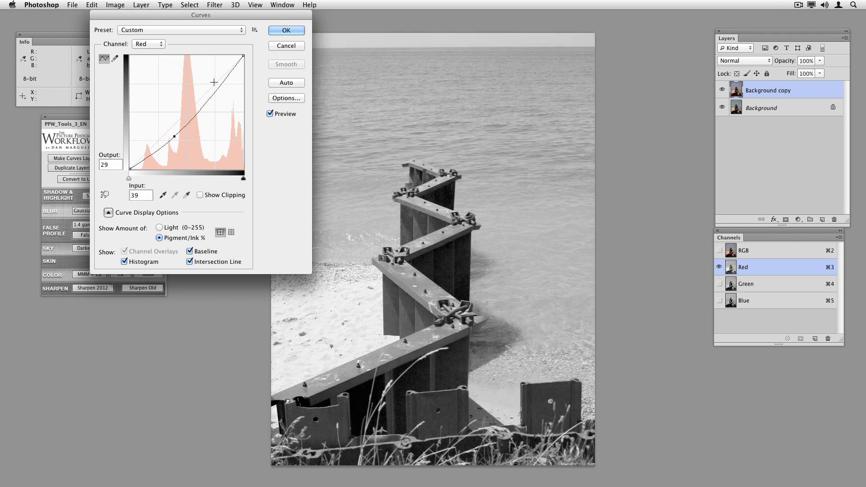
{"action": "left_click_drag", "start_coordinate": [213, 82], "coordinate": [221, 76]}
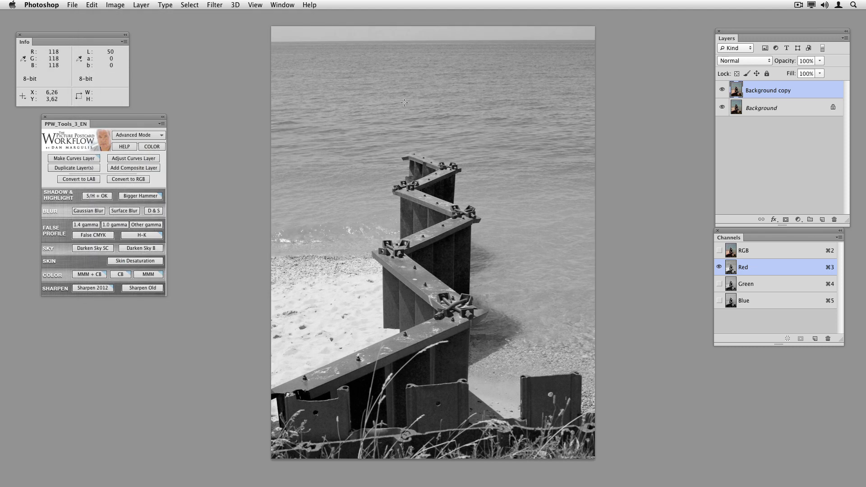
- Start Apply Image with the Blue channel as source in Darken blending
{"action": "left_click", "coordinate": [115, 4]}
{"action": "left_click", "coordinate": [144, 156]}
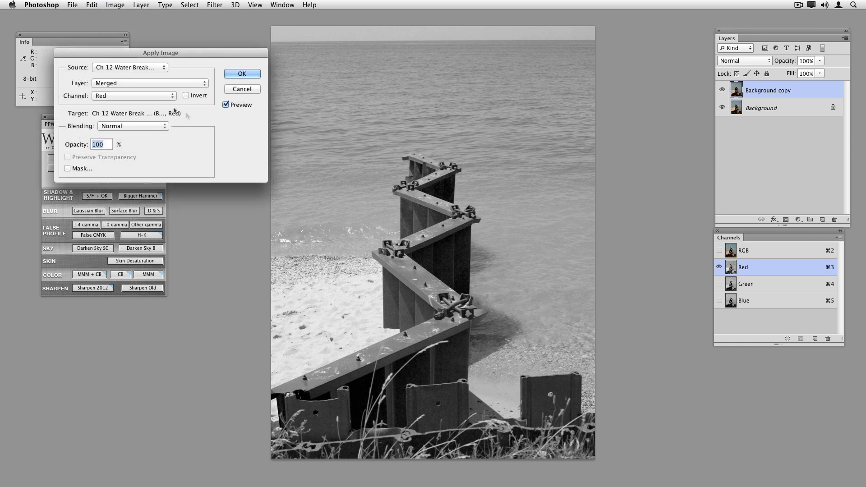
{"action": "left_click", "coordinate": [133, 96]}
{"action": "left_click", "coordinate": [141, 116]}
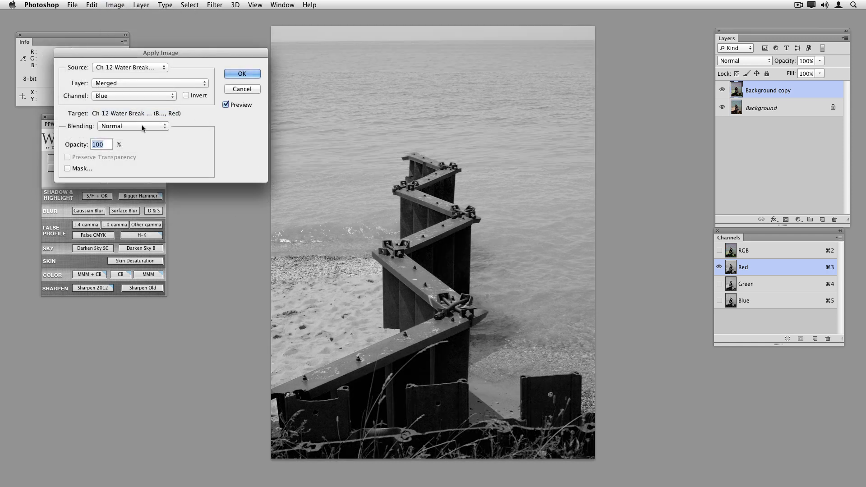
{"action": "left_click", "coordinate": [142, 126]}
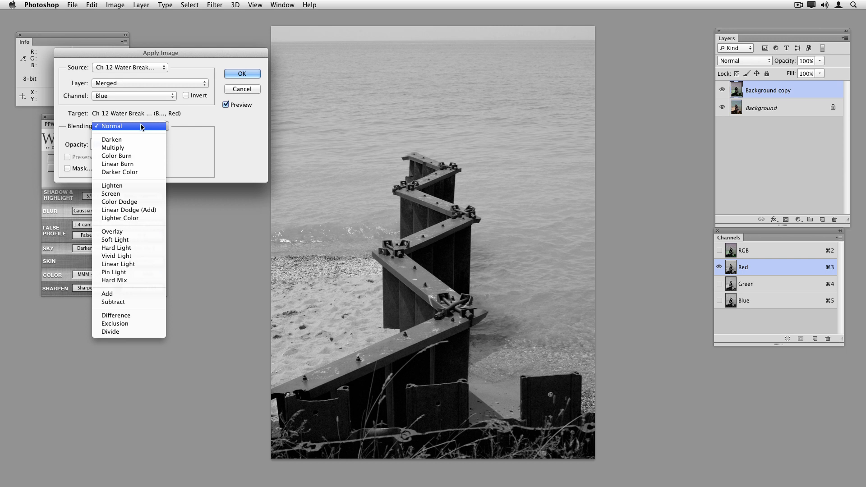
{"action": "left_click", "coordinate": [139, 140]}
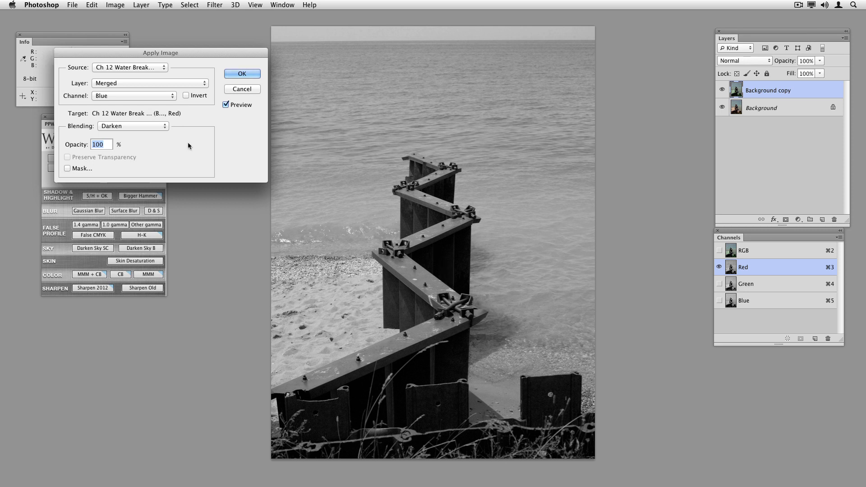
- Compare the preview, add the Background Lightness mask, set opacity to 77% and apply
{"action": "left_click", "coordinate": [226, 105]}
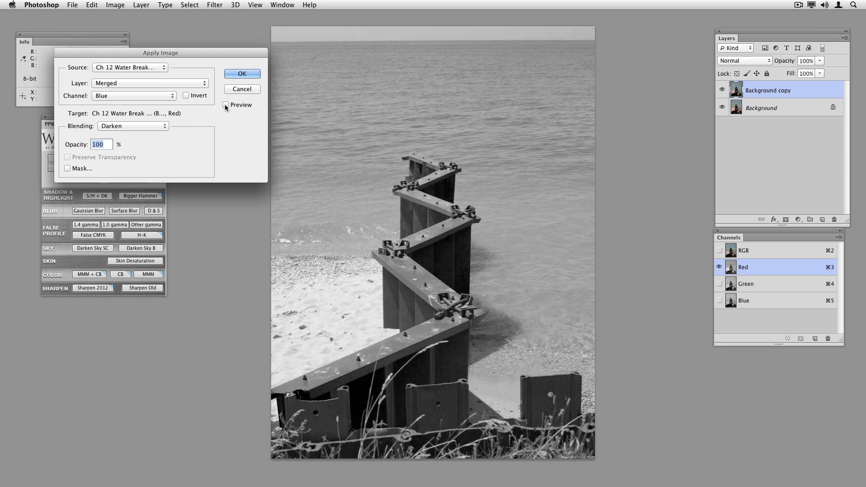
{"action": "left_click", "coordinate": [226, 104]}
{"action": "left_click", "coordinate": [225, 105]}
{"action": "left_click", "coordinate": [225, 104]}
{"action": "left_click", "coordinate": [225, 105]}
{"action": "left_click", "coordinate": [226, 105]}
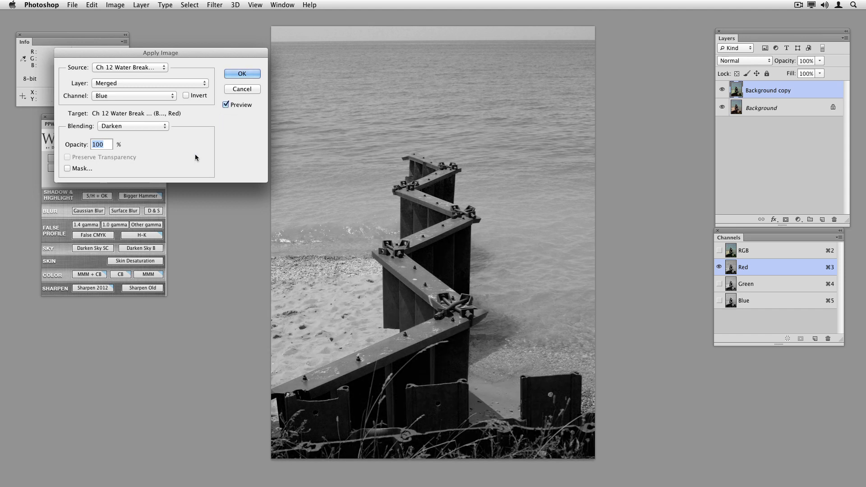
{"action": "left_click", "coordinate": [68, 169]}
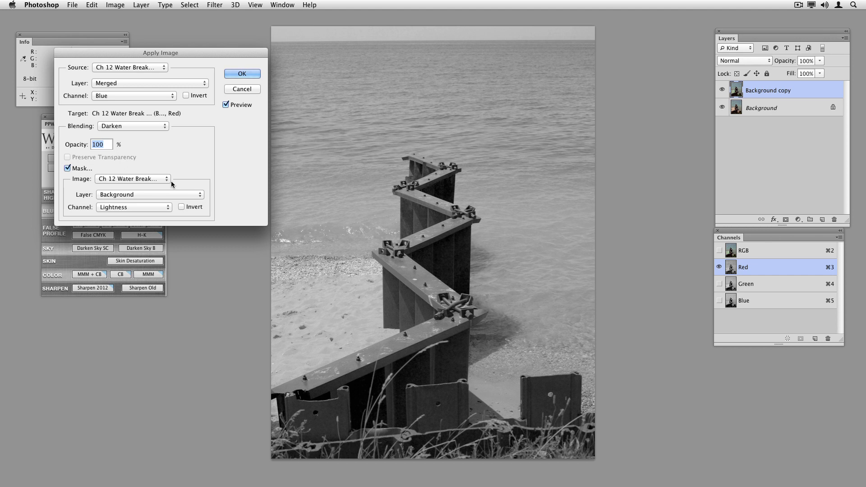
{"action": "type", "text": "77"}
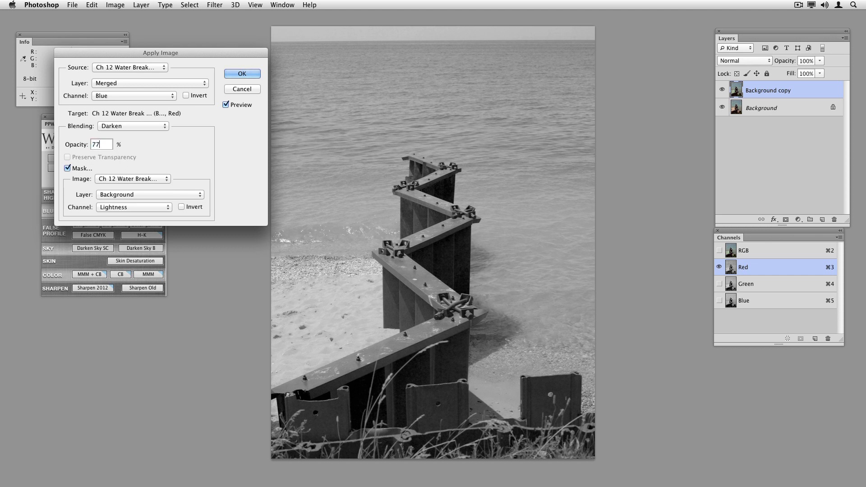
{"action": "key", "text": "Return"}
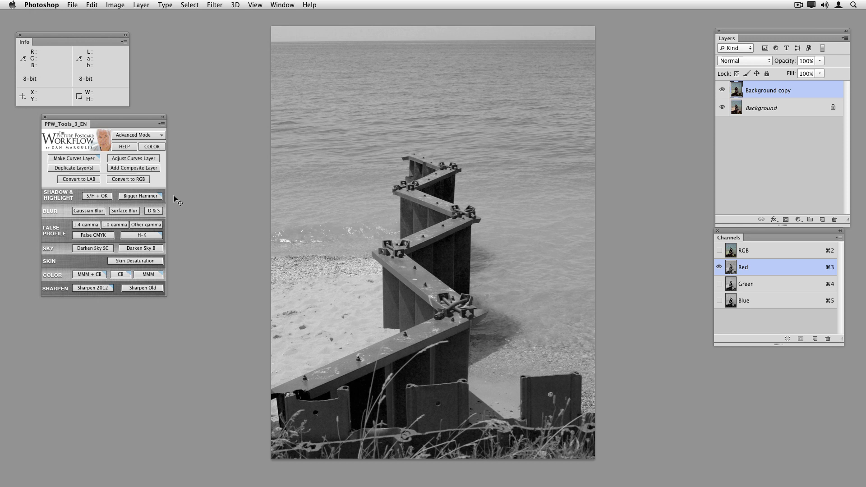
- Compare the blend via undo/redo, then curve the Red channel: darker tones down, upper tones slightly up
{"action": "key", "text": "super+z"}
{"action": "key", "text": "super+z"}
{"action": "key", "text": "super+m"}
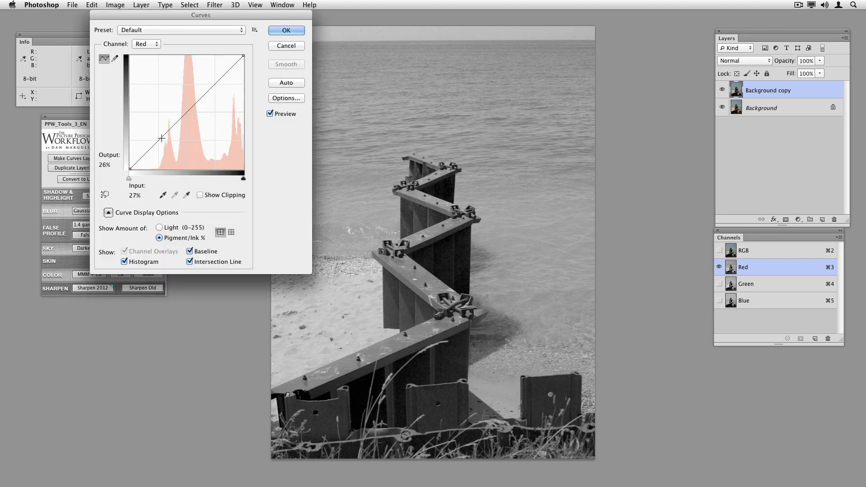
{"action": "left_click_drag", "start_coordinate": [161, 137], "coordinate": [162, 144]}
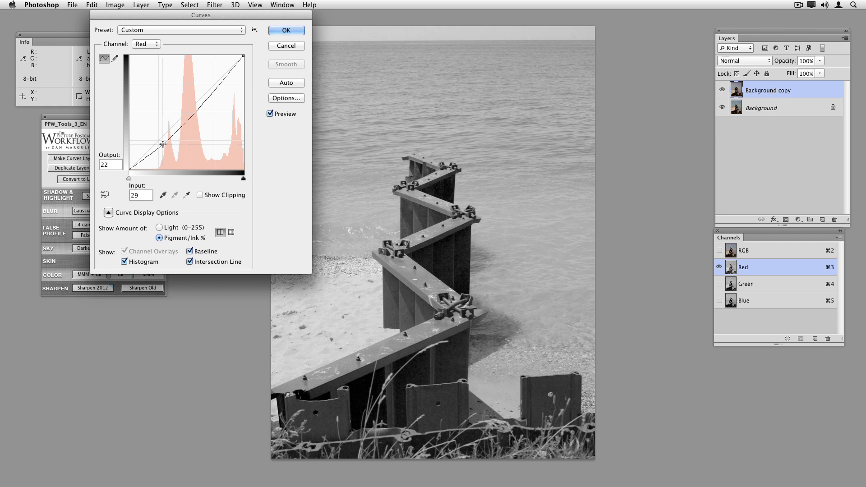
{"action": "left_click_drag", "start_coordinate": [218, 83], "coordinate": [218, 79]}
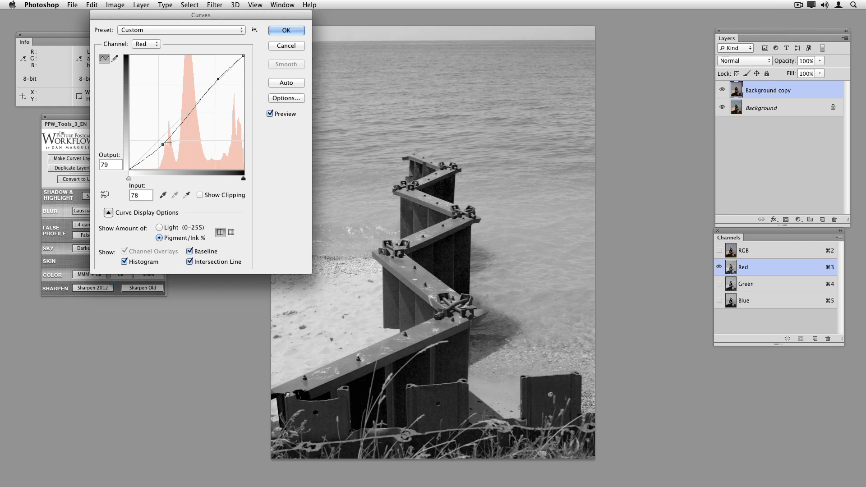
{"action": "left_click_drag", "start_coordinate": [163, 145], "coordinate": [162, 147]}
{"action": "left_click", "coordinate": [218, 79]}
{"action": "left_click", "coordinate": [286, 30]}
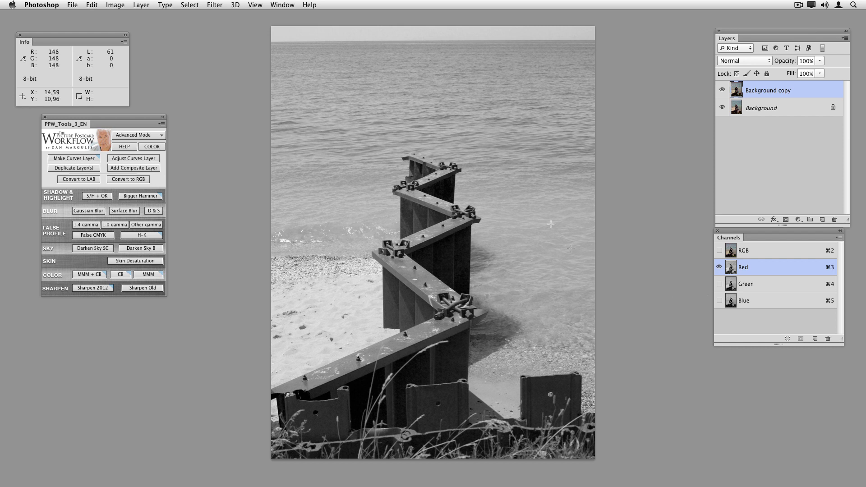
- Compare the Green and Red channels, ending with the Green channel selected
{"action": "left_click", "coordinate": [782, 289]}
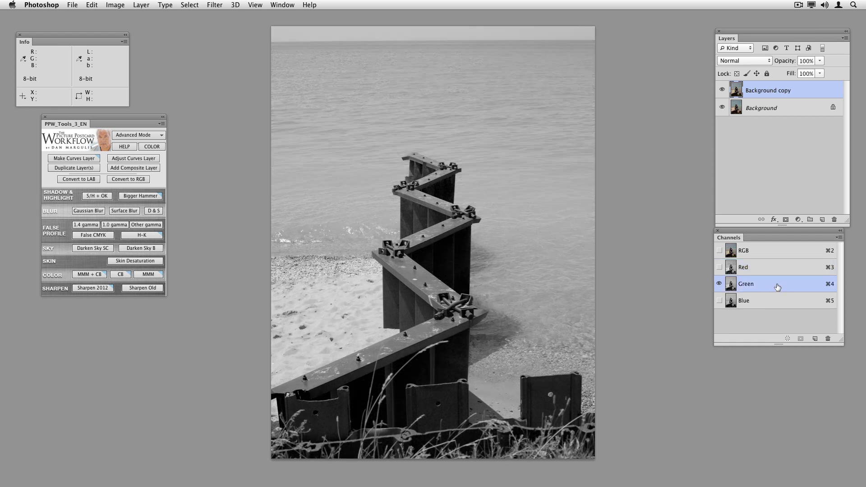
{"action": "left_click", "coordinate": [779, 273]}
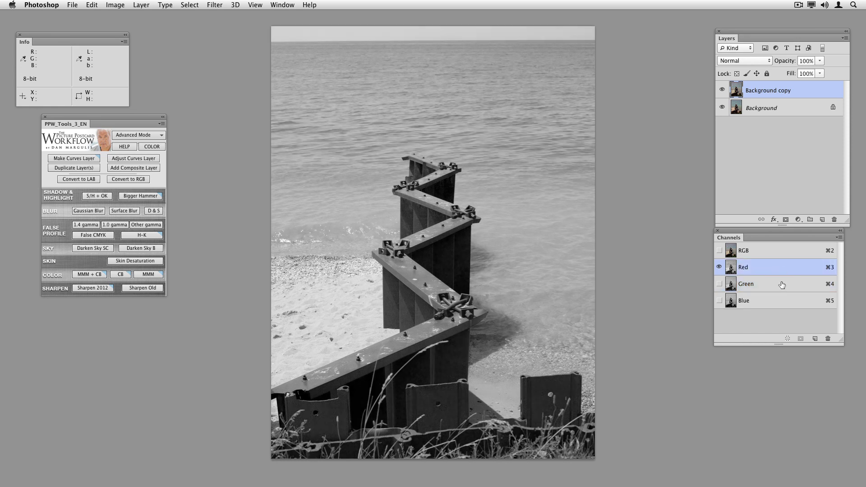
{"action": "left_click", "coordinate": [782, 284]}
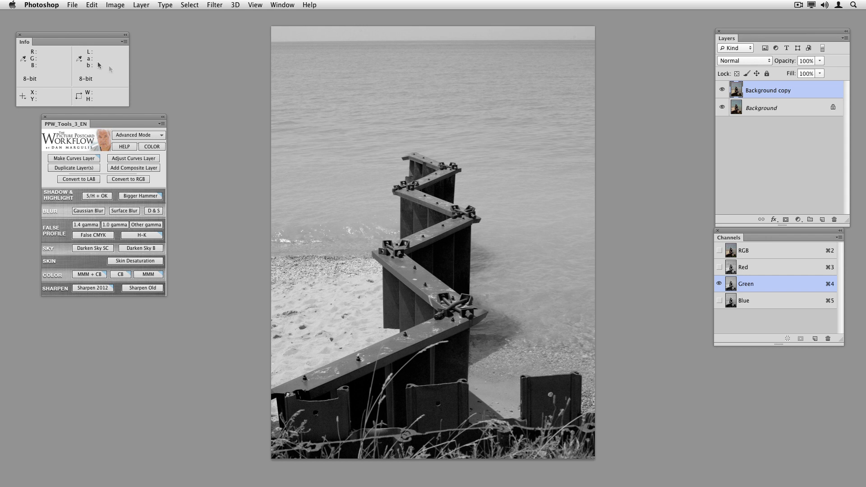
- Apply Image the Red channel from the Merged source onto Green in Darken mode
{"action": "left_click", "coordinate": [111, 5]}
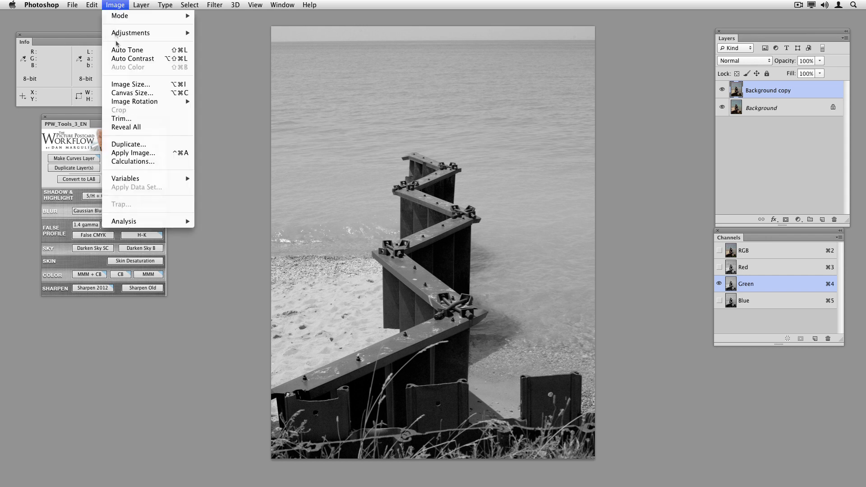
{"action": "left_click", "coordinate": [142, 154]}
{"action": "left_click", "coordinate": [140, 88]}
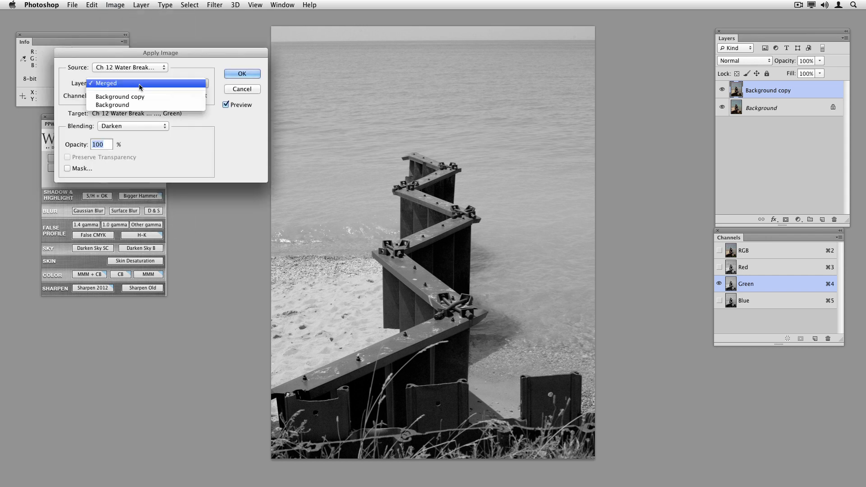
{"action": "left_click", "coordinate": [141, 86]}
{"action": "left_click", "coordinate": [133, 125]}
{"action": "left_click", "coordinate": [131, 115]}
{"action": "left_click", "coordinate": [133, 96]}
{"action": "left_click", "coordinate": [131, 87]}
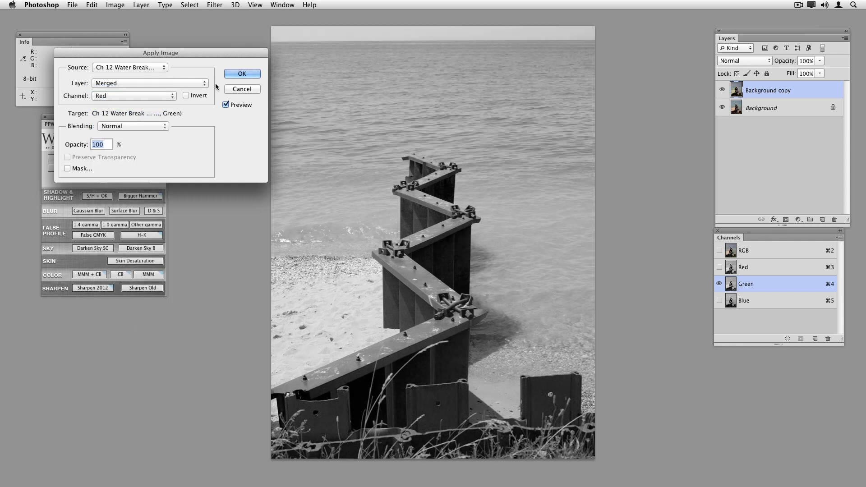
{"action": "left_click", "coordinate": [148, 126]}
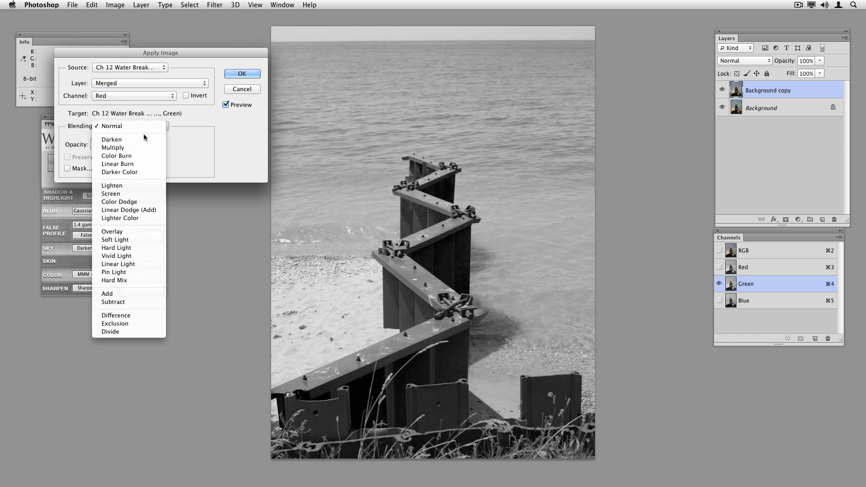
{"action": "left_click", "coordinate": [143, 137]}
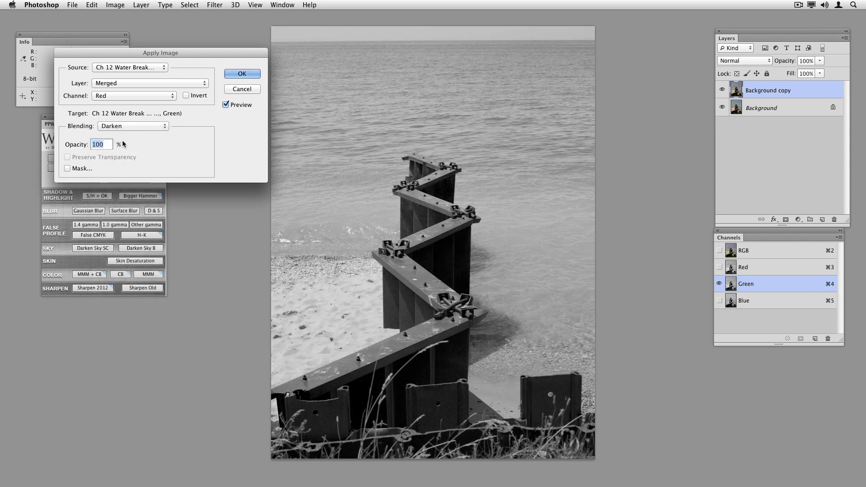
{"action": "key", "text": "Return"}
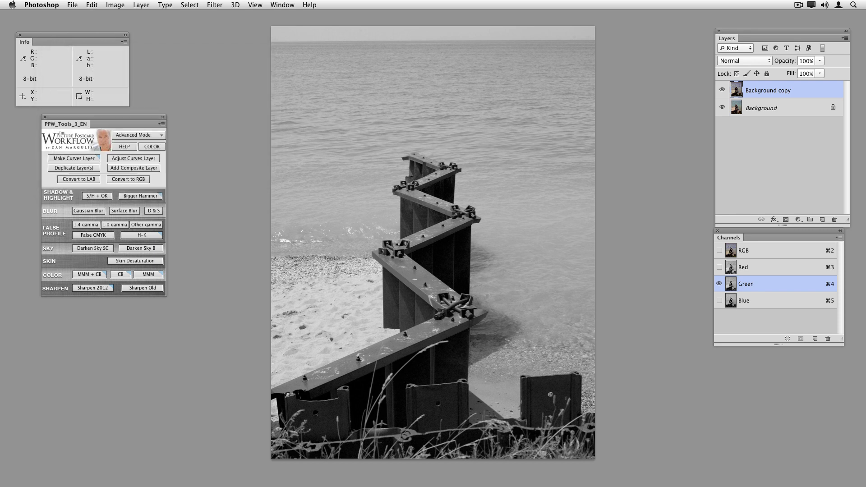
- Reapply Image with the Red channel onto Green at 50% opacity in Normal blending
{"action": "left_click", "coordinate": [124, 4]}
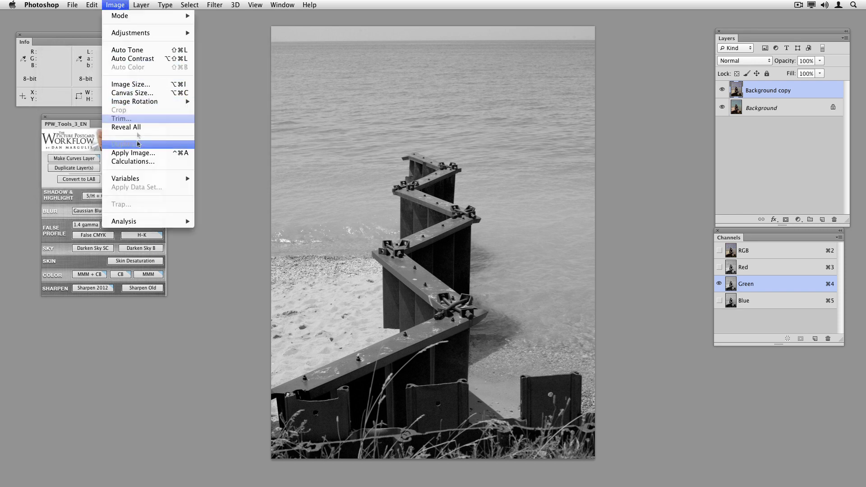
{"action": "left_click", "coordinate": [140, 153]}
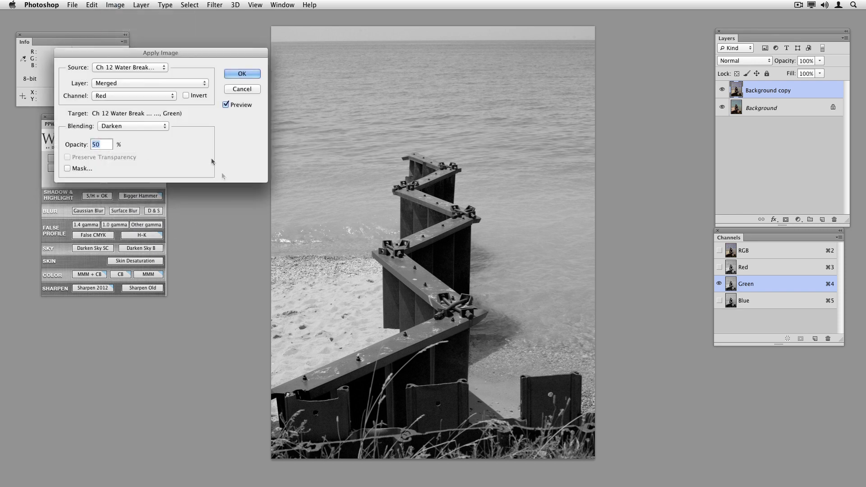
{"action": "left_click", "coordinate": [145, 126]}
{"action": "left_click", "coordinate": [126, 113]}
{"action": "left_click", "coordinate": [242, 73]}
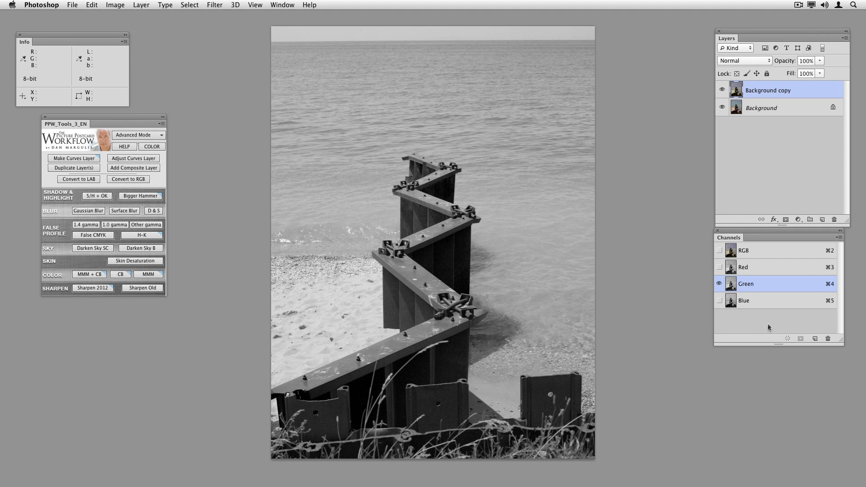
- Move the Blue channel curve's black point to input 25
{"action": "left_click", "coordinate": [767, 303]}
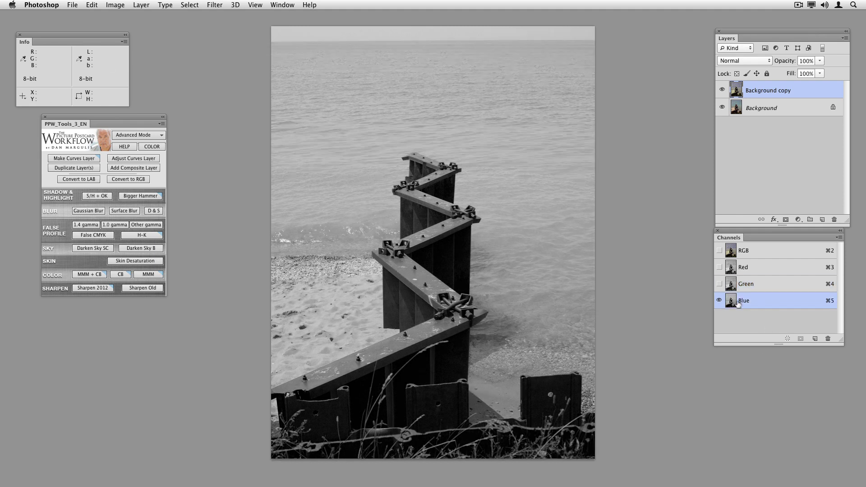
{"action": "key", "text": "super+m"}
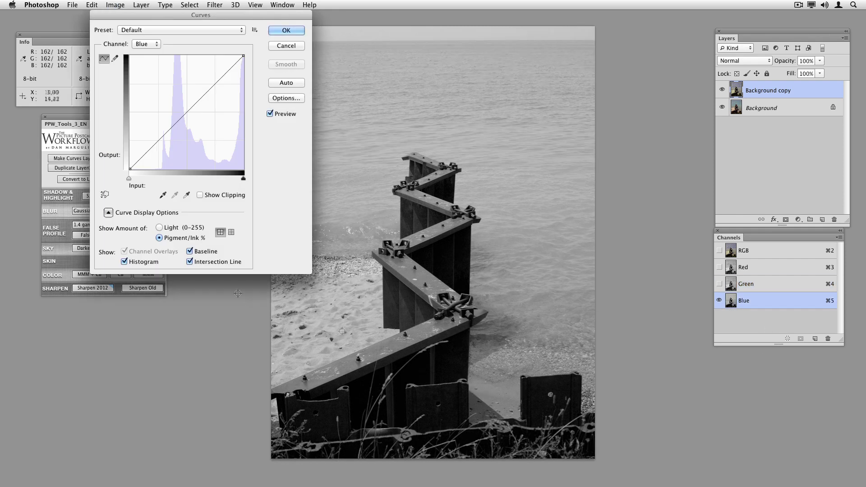
{"action": "left_click", "coordinate": [129, 169]}
{"action": "left_click_drag", "start_coordinate": [130, 168], "coordinate": [161, 173]}
{"action": "left_click", "coordinate": [276, 30]}
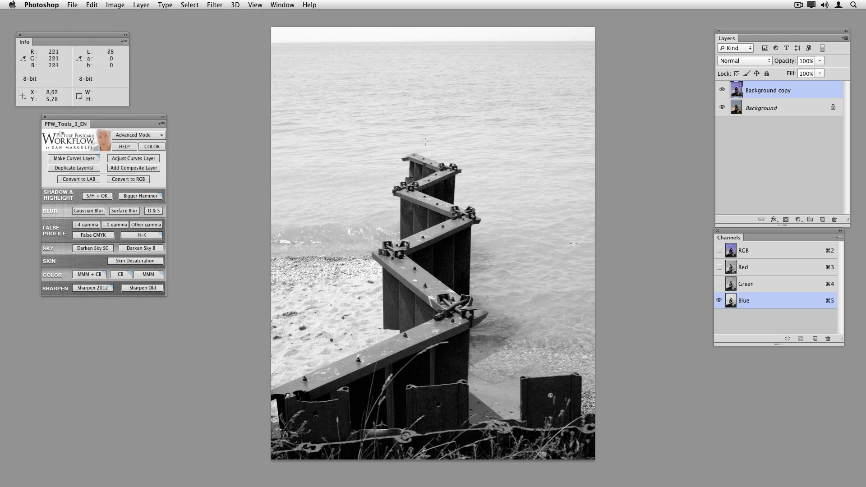
- Set the Background copy to Luminosity mode and toggle its visibility to compare
{"action": "key", "text": "super+2"}
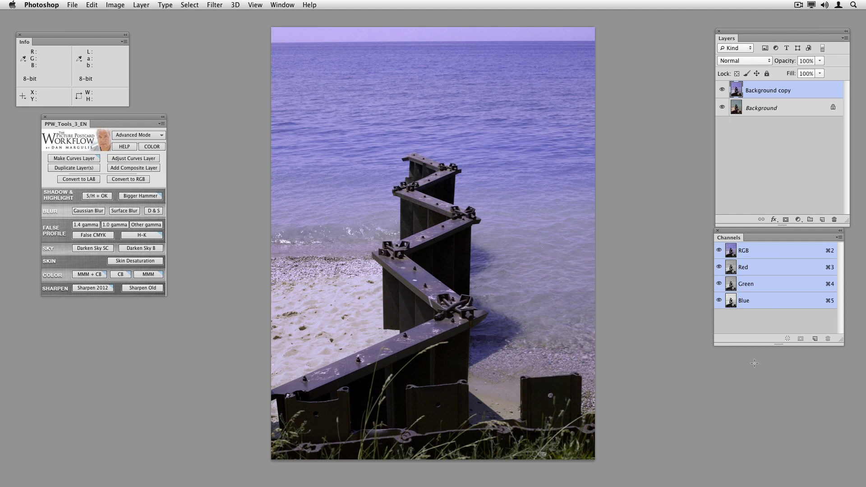
{"action": "left_click", "coordinate": [748, 62]}
{"action": "left_click", "coordinate": [761, 286]}
{"action": "left_click", "coordinate": [721, 90]}
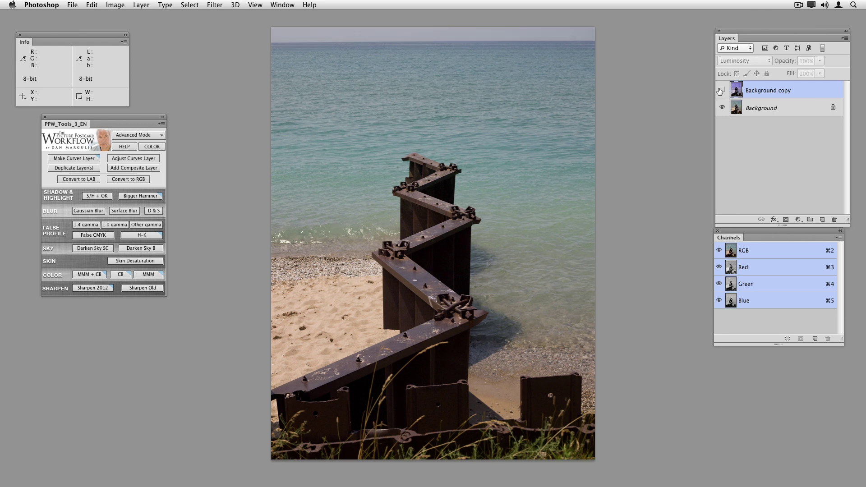
{"action": "left_click", "coordinate": [721, 90]}
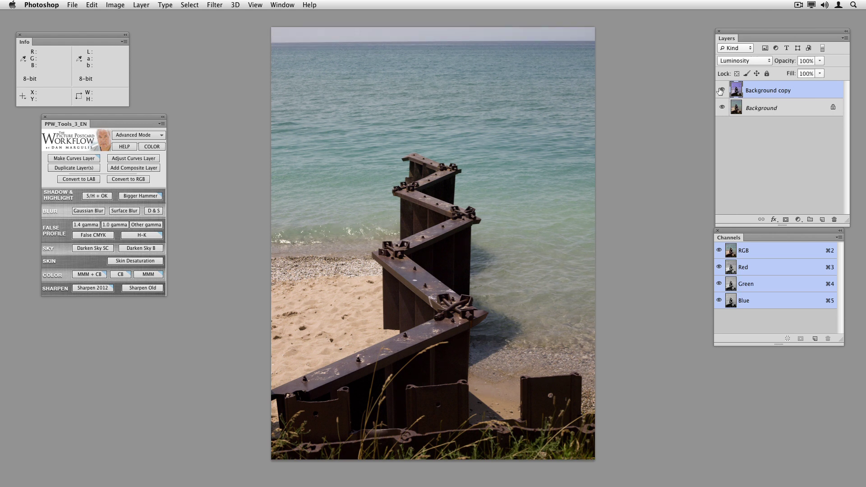
{"action": "left_click", "coordinate": [721, 90]}
{"action": "left_click", "coordinate": [721, 90]}
{"action": "left_click", "coordinate": [721, 90]}
{"action": "left_click", "coordinate": [721, 90]}
- Merge the Background copy down into the Background layer
{"action": "key", "text": "super+e"}
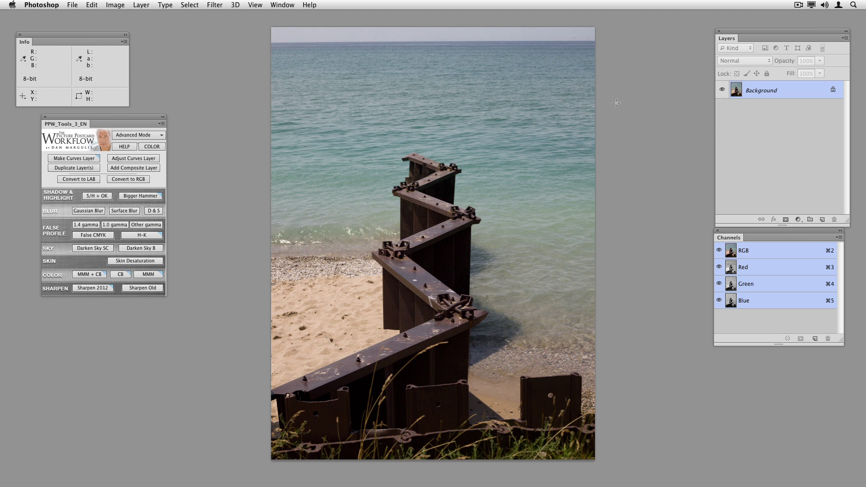
- Apply default Shadows/Highlights with the PPW Tools S/H + OK button
{"action": "left_click", "coordinate": [109, 200]}
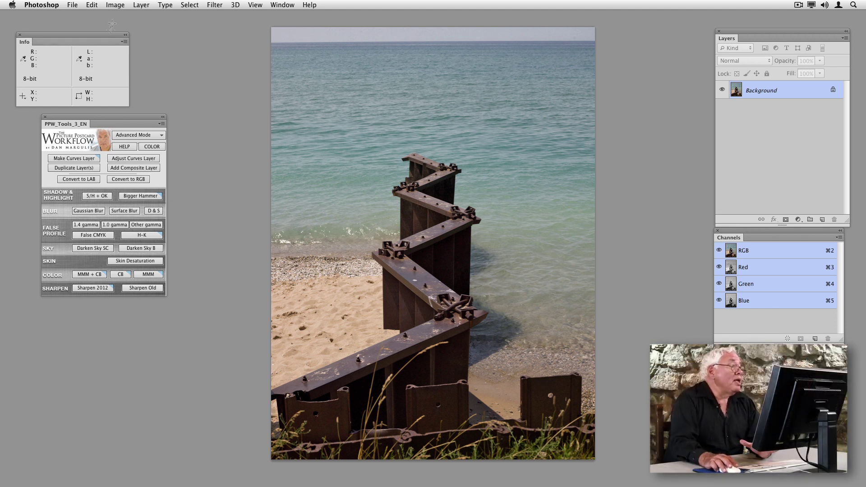
- Use Edit > Assign Profile to assign sRGB IEC61966-2.1 – Gamma 1,4 to the photo
{"action": "left_click", "coordinate": [115, 5]}
{"action": "mouse_move", "coordinate": [114, 16]}
{"action": "mouse_move", "coordinate": [93, 5]}
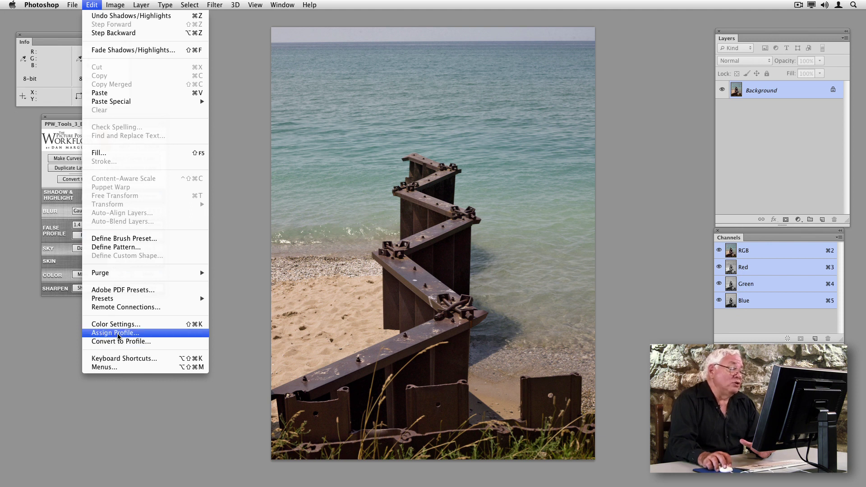
{"action": "left_click", "coordinate": [120, 336]}
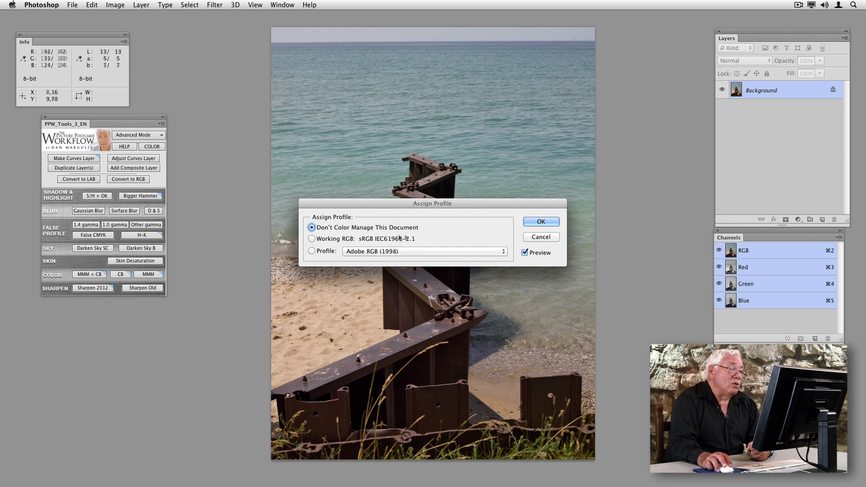
{"action": "left_click", "coordinate": [336, 251]}
{"action": "left_click", "coordinate": [363, 251]}
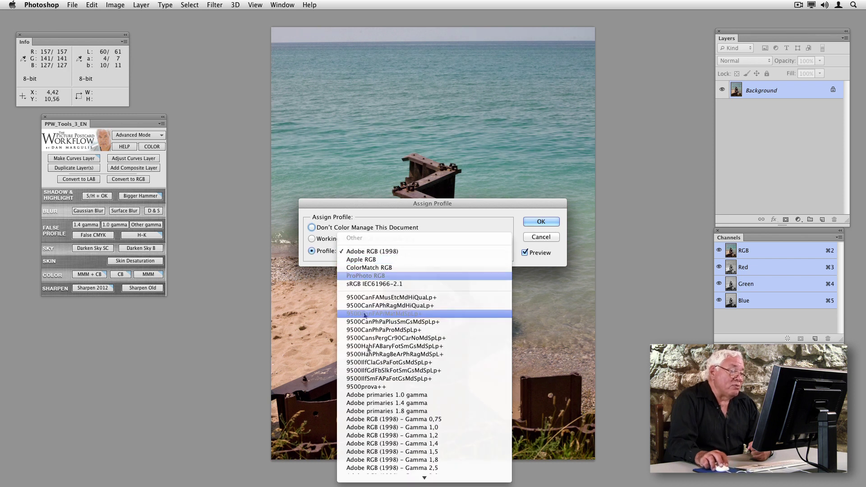
{"action": "mouse_move", "coordinate": [369, 480]}
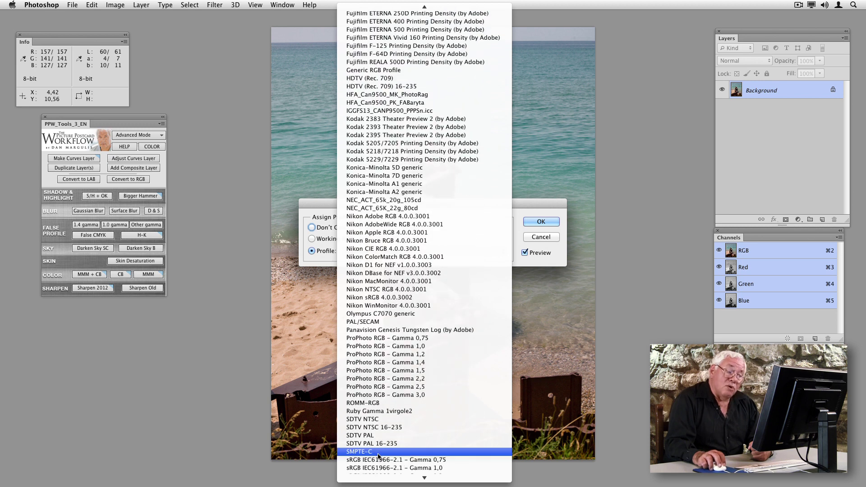
{"action": "scroll", "coordinate": [377, 456], "scroll_direction": "down", "scroll_amount": 8}
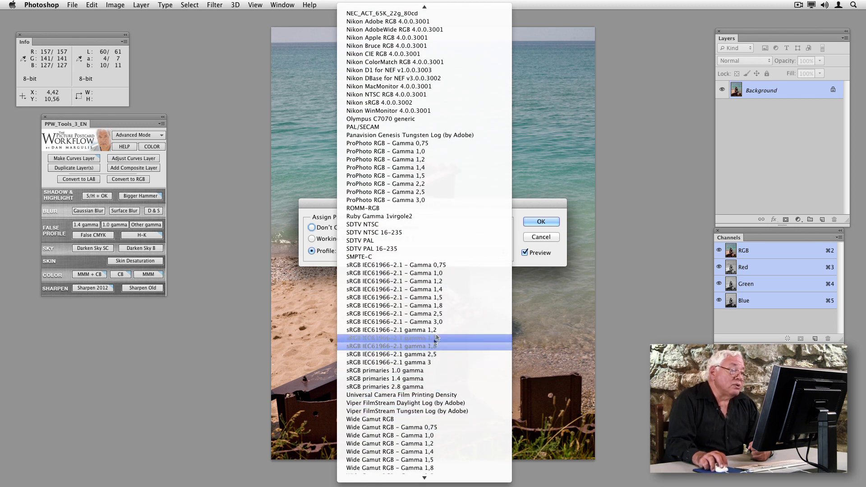
{"action": "left_click", "coordinate": [453, 290]}
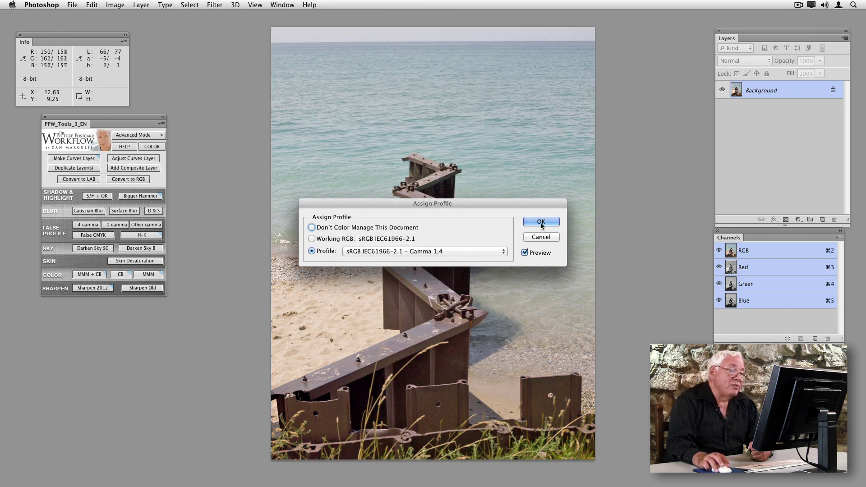
{"action": "left_click", "coordinate": [541, 222]}
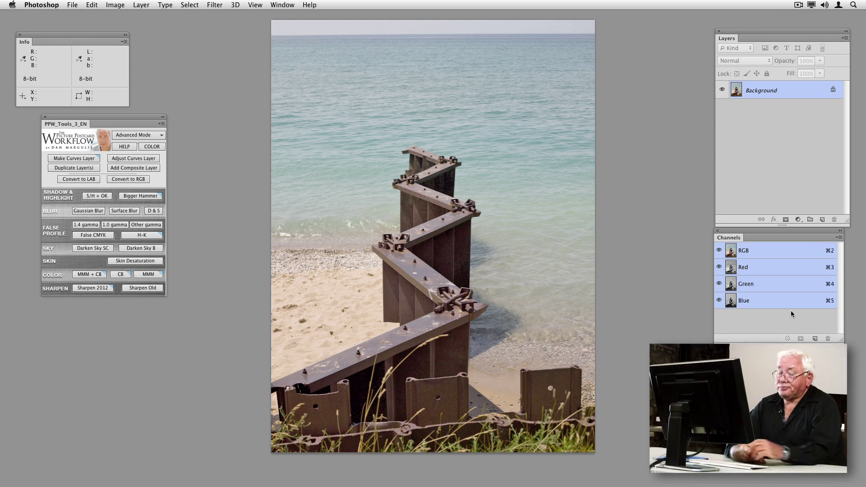
- Toggle undo on the profile assignment to compare, ending with it undone
{"action": "key", "text": "super+z"}
{"action": "key", "text": "super+z"}
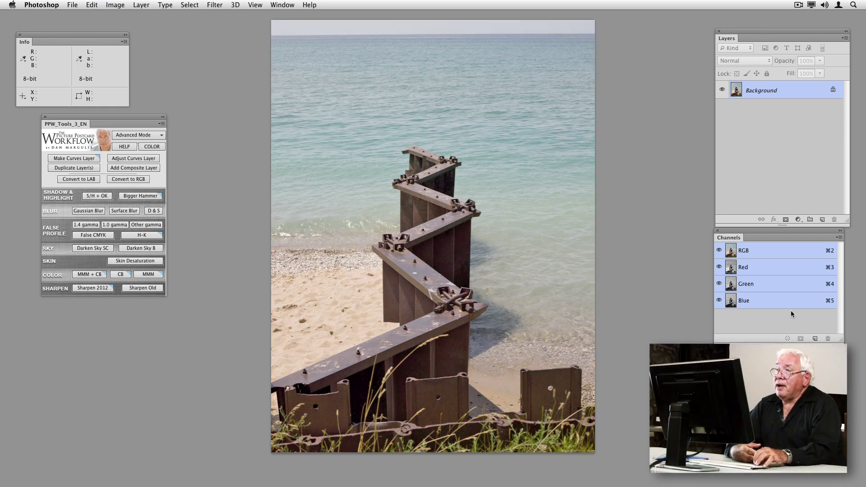
{"action": "key", "text": "super+z"}
{"action": "key", "text": "super+z"}
{"action": "key", "text": "super+z"}
{"action": "key", "text": "super+z"}
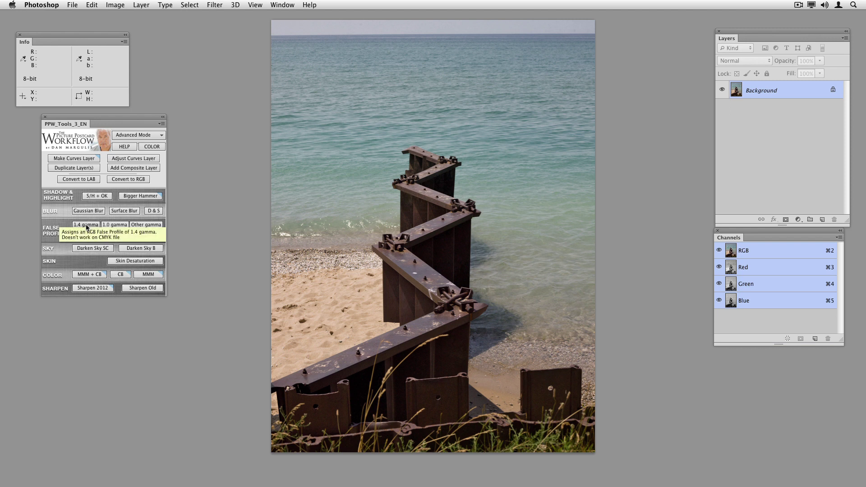
- Add the masked Multiply darkening layer, then hide and reshow it to compare
{"action": "left_click", "coordinate": [87, 224]}
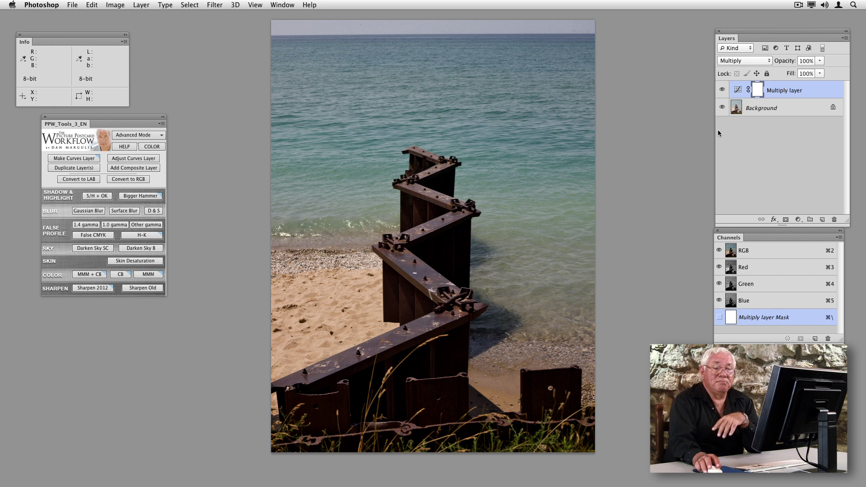
{"action": "left_click", "coordinate": [722, 90]}
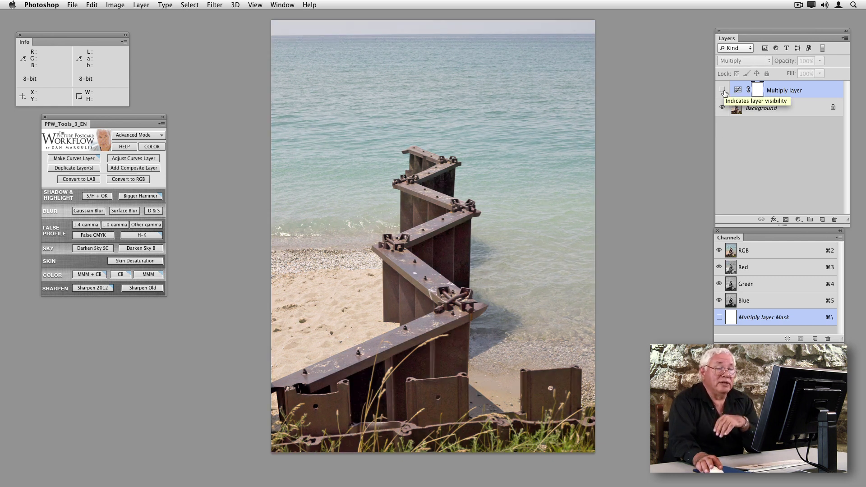
{"action": "left_click", "coordinate": [722, 91]}
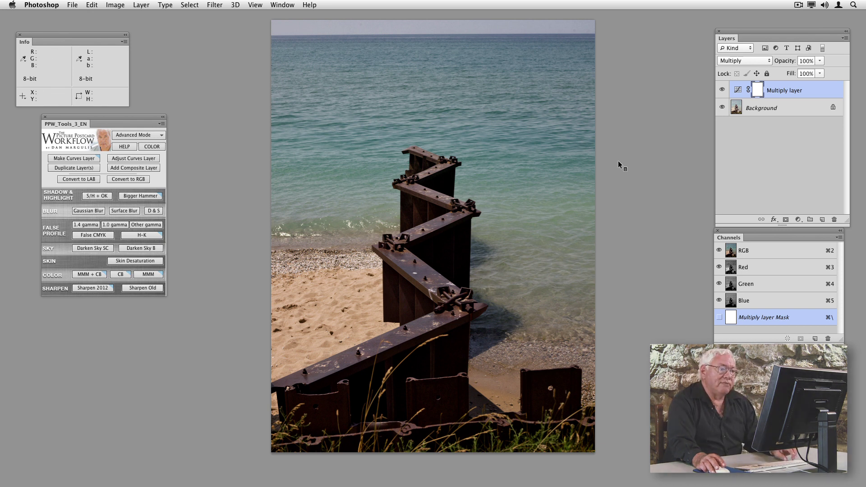
- Apply the Background's RGB channel into the Multiply mask at Normal, after trying Red and Blue
{"action": "key", "text": "super+alt+shift+a"}
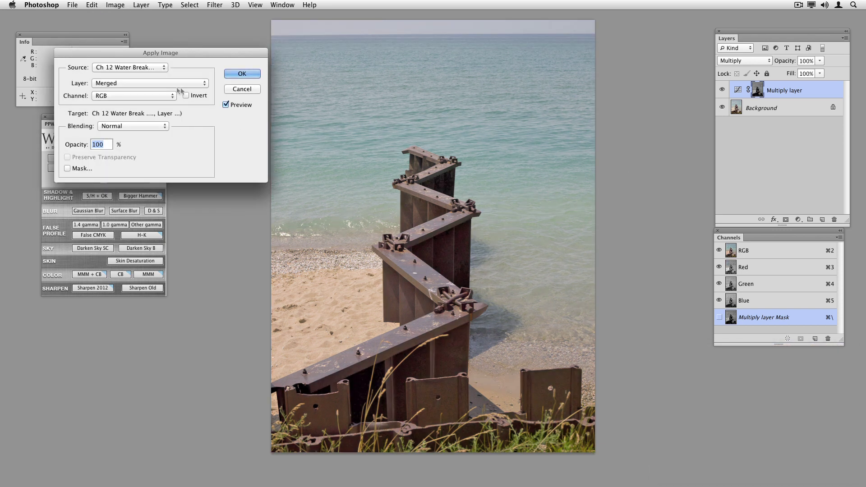
{"action": "left_click", "coordinate": [176, 86]}
{"action": "left_click", "coordinate": [169, 106]}
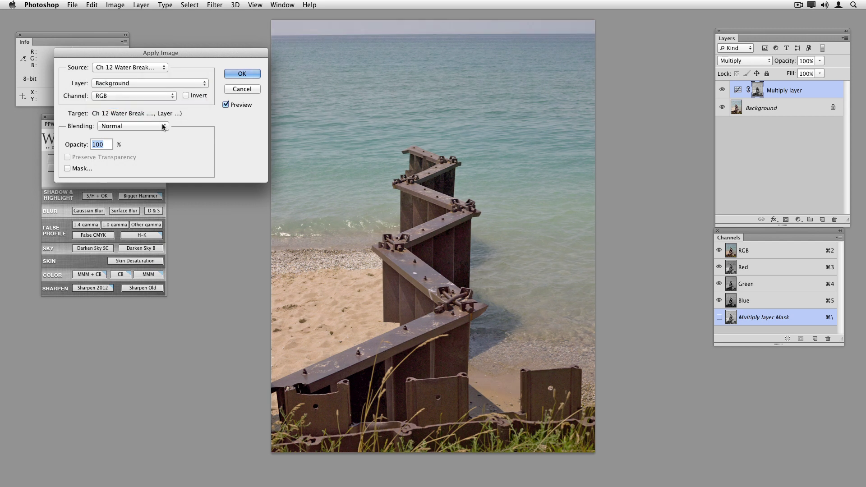
{"action": "left_click", "coordinate": [140, 97]}
{"action": "left_click", "coordinate": [137, 104]}
{"action": "left_click", "coordinate": [138, 96]}
{"action": "left_click", "coordinate": [136, 110]}
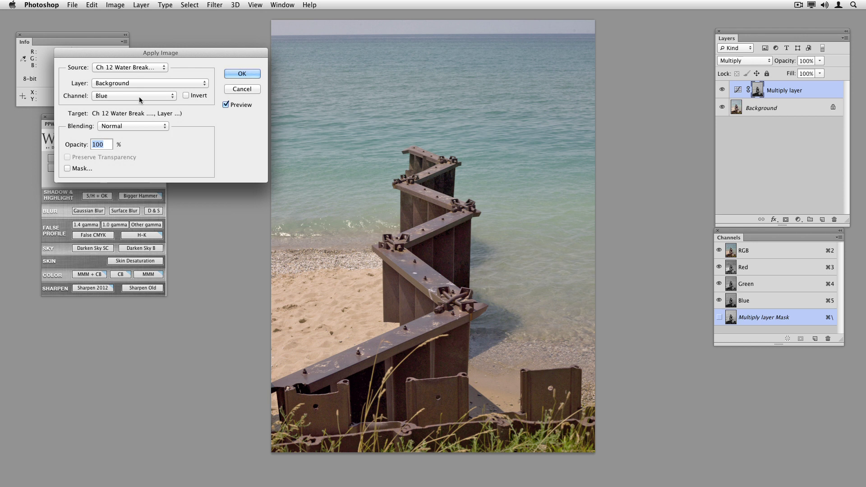
{"action": "left_click", "coordinate": [139, 96]}
{"action": "left_click", "coordinate": [139, 72]}
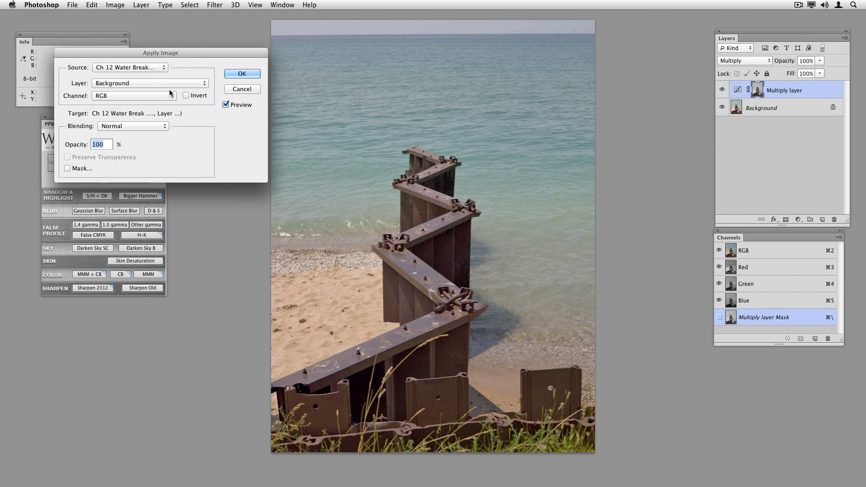
{"action": "left_click", "coordinate": [239, 74]}
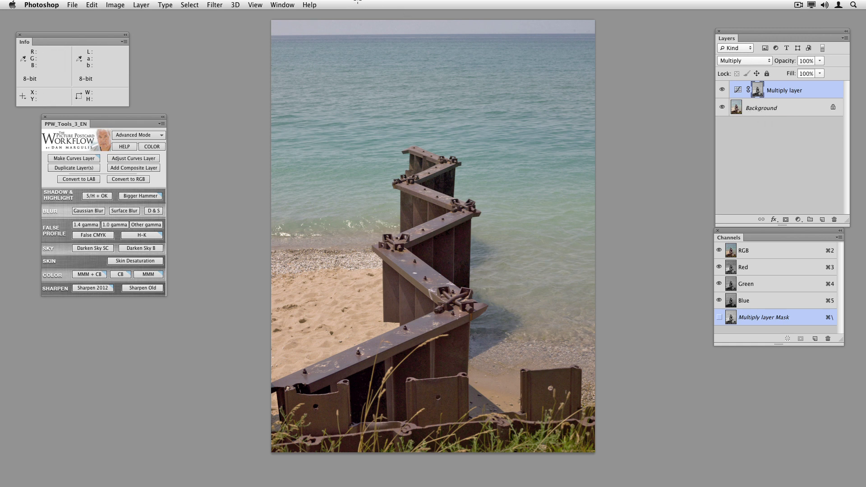
{"action": "left_click", "coordinate": [207, 5]}
{"action": "mouse_move", "coordinate": [225, 112]}
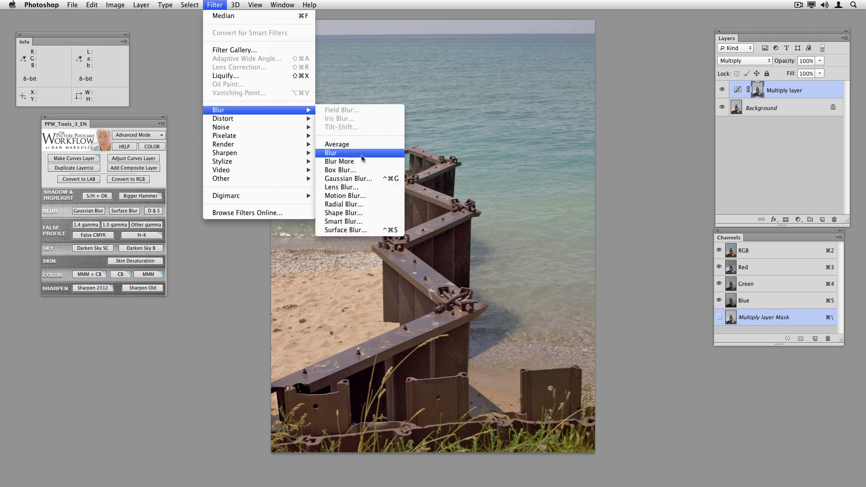
{"action": "left_click", "coordinate": [363, 179]}
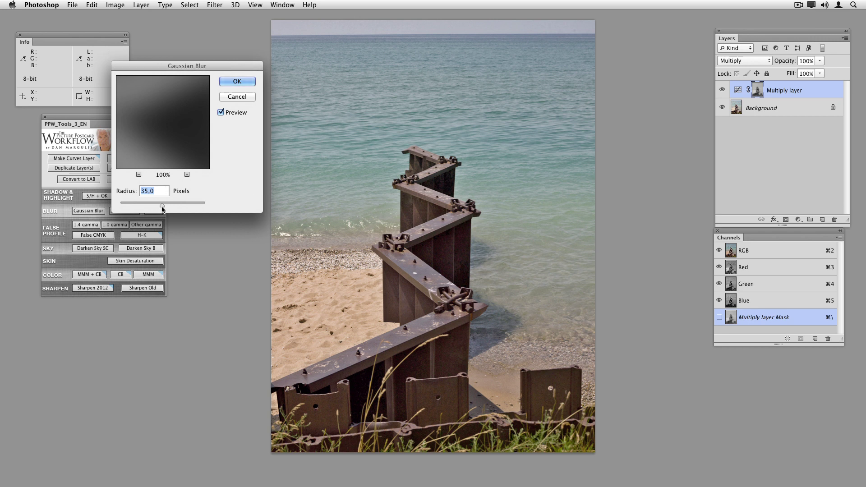
{"action": "left_click_drag", "start_coordinate": [163, 207], "coordinate": [165, 205]}
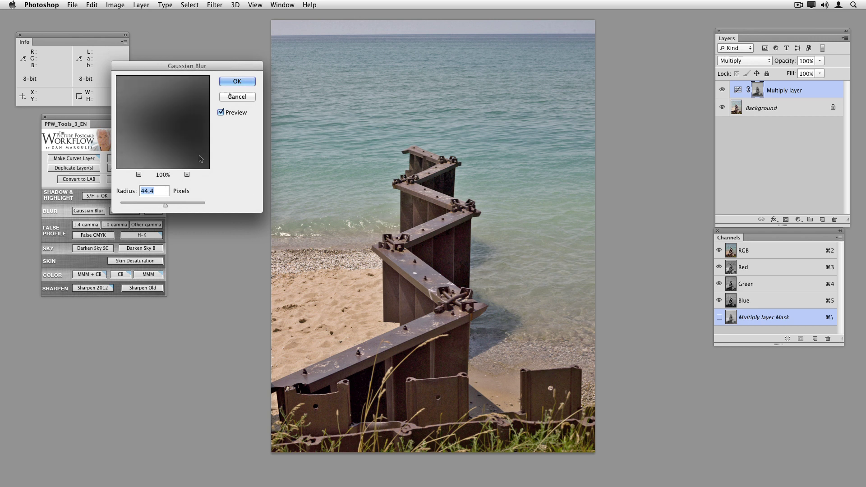
{"action": "key", "text": "Return"}
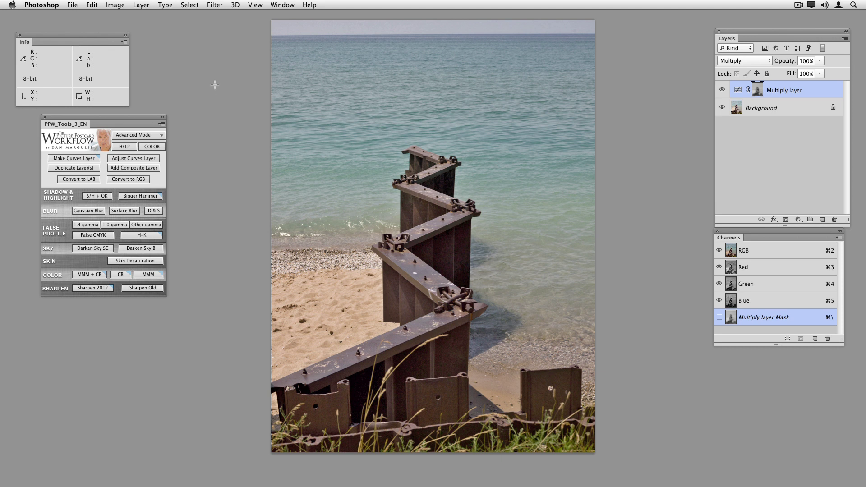
{"action": "key", "text": "super+z"}
{"action": "key", "text": "super+z"}
{"action": "key", "text": "super+z"}
{"action": "key", "text": "super+z"}
{"action": "key", "text": "super+z"}
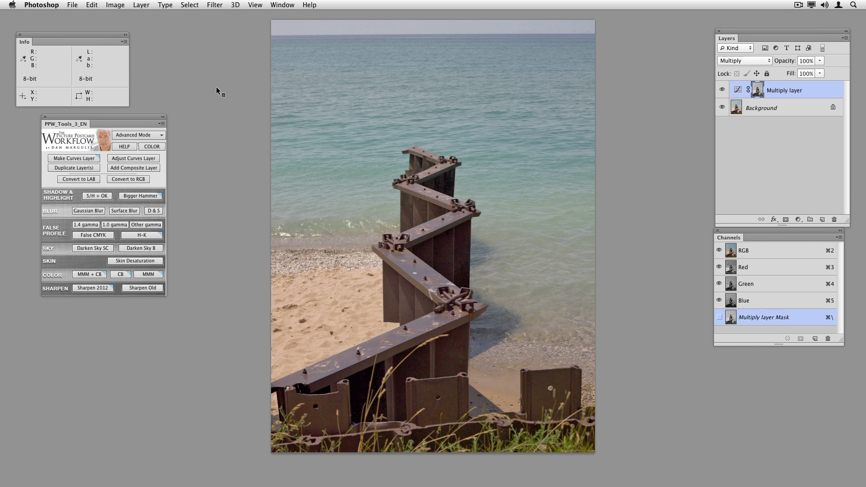
- Apply a Surface Blur (radius 42, threshold 137) to the mask and compare before and after
{"action": "key", "text": "super+alt+f"}
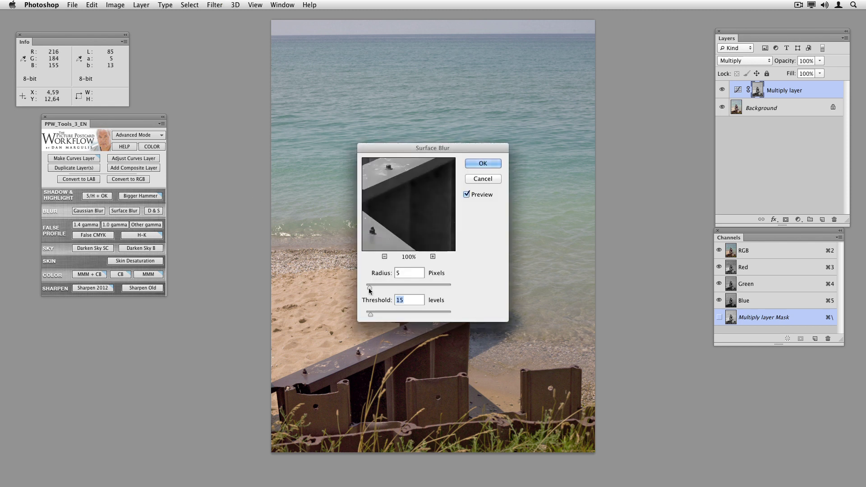
{"action": "left_click_drag", "start_coordinate": [369, 288], "coordinate": [401, 287]}
{"action": "left_click_drag", "start_coordinate": [370, 314], "coordinate": [402, 288]}
{"action": "left_click", "coordinate": [482, 164]}
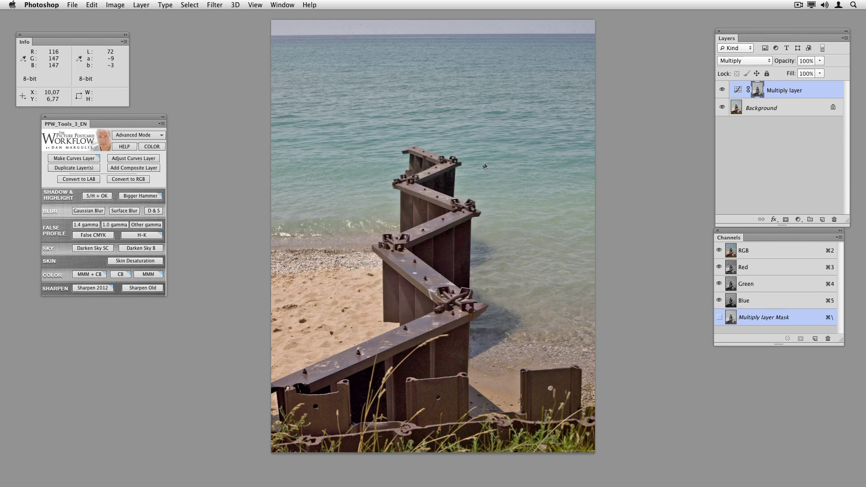
{"action": "key", "text": "super+z"}
{"action": "key", "text": "super+z"}
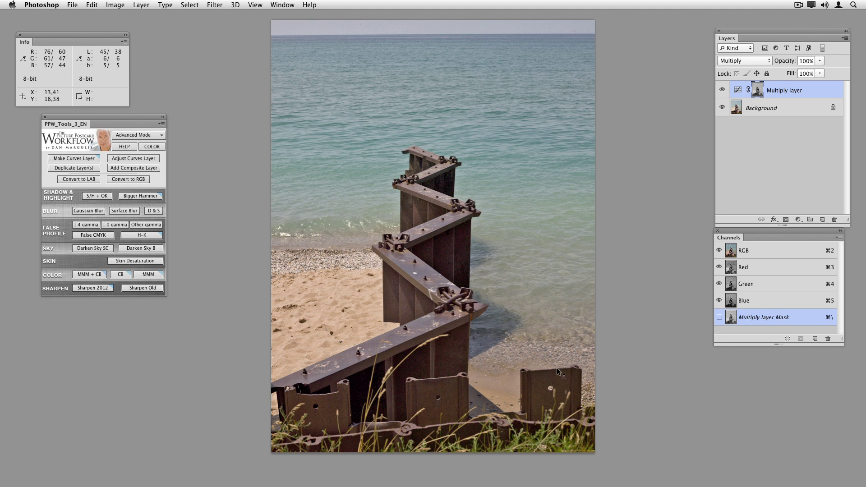
- Gaussian-blur the mask at 44.4 pixels, fade it to Lighten, and hide the Multiply layer
{"action": "key", "text": "super+alt+f"}
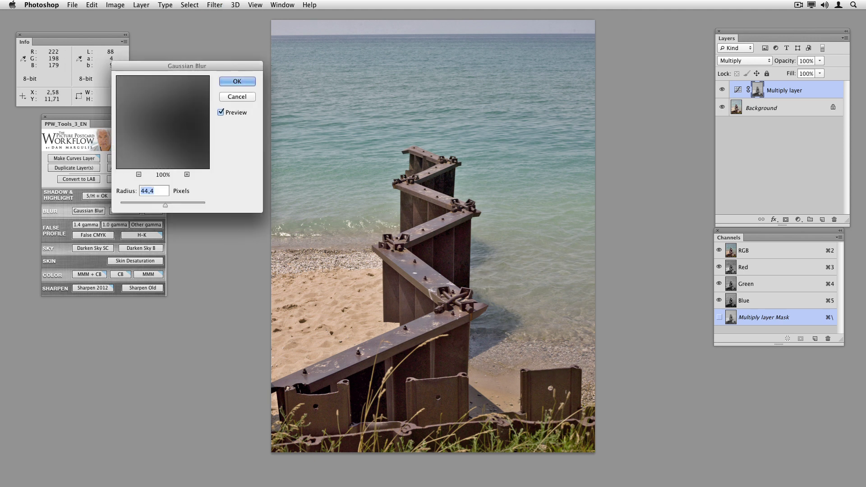
{"action": "left_click", "coordinate": [228, 82]}
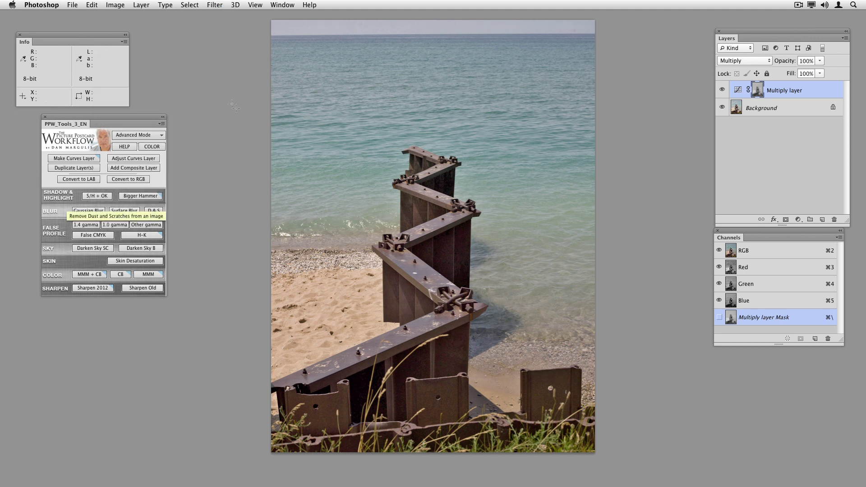
{"action": "left_click", "coordinate": [93, 5]}
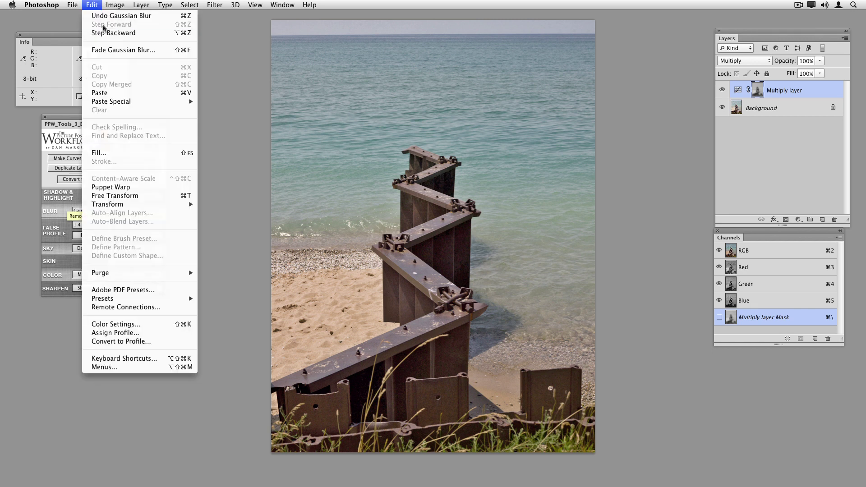
{"action": "left_click", "coordinate": [123, 50]}
{"action": "left_click", "coordinate": [434, 252]}
{"action": "left_click", "coordinate": [441, 242]}
{"action": "left_click", "coordinate": [483, 224]}
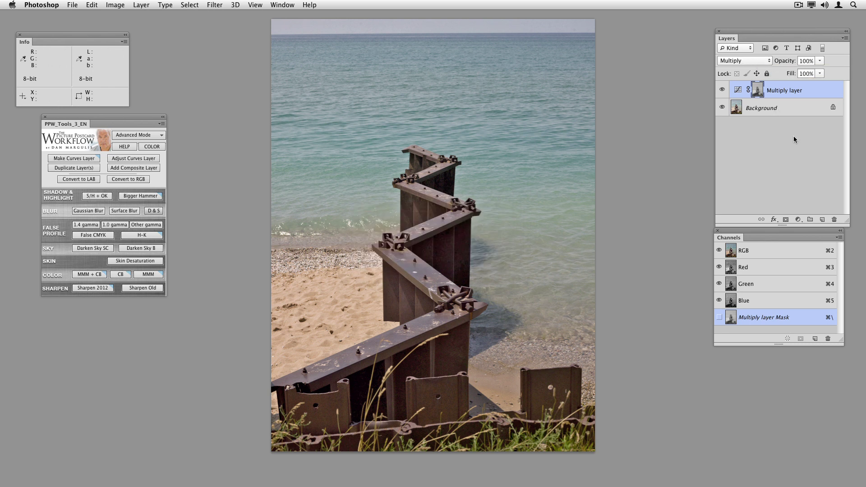
{"action": "left_click", "coordinate": [722, 91]}
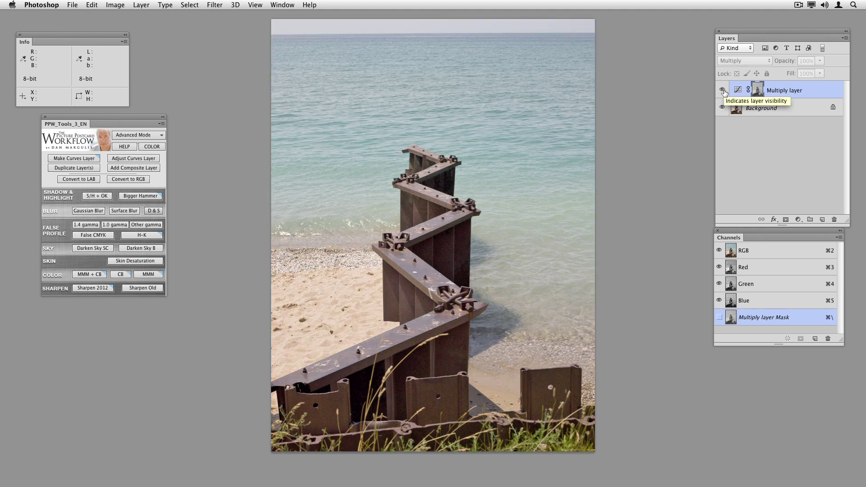
- Show the Multiply layer again and merge it down into the Background
{"action": "left_click", "coordinate": [723, 92]}
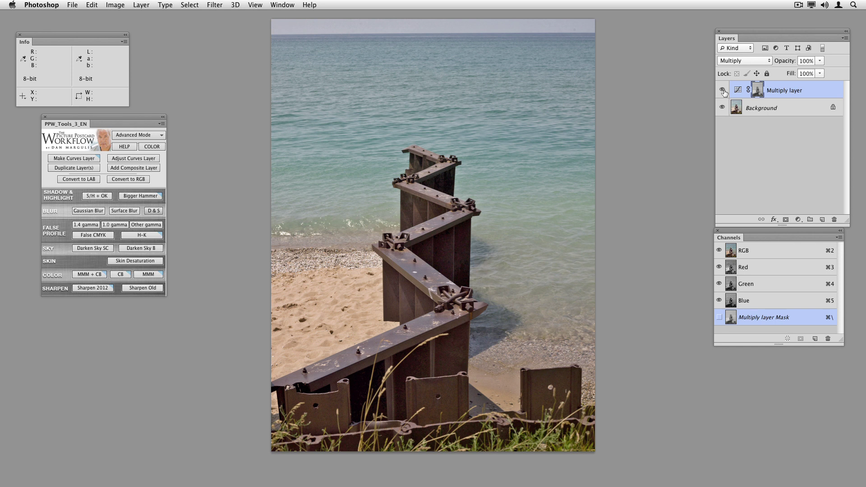
{"action": "key", "text": "super+e"}
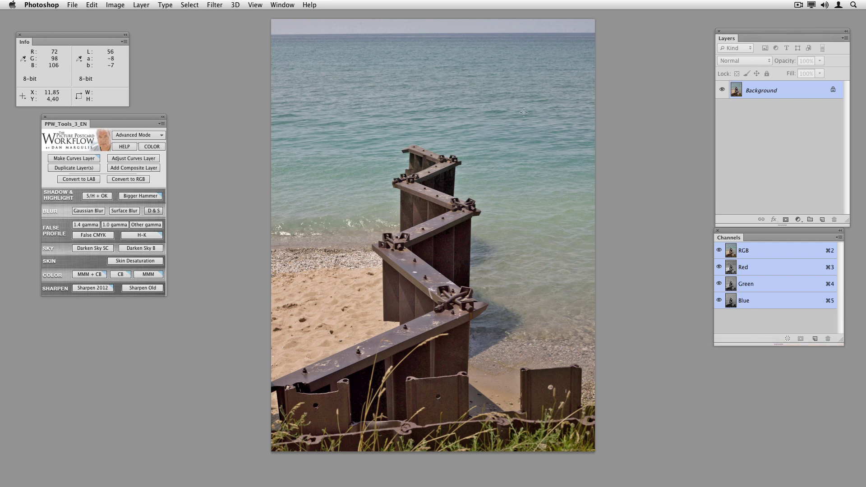
- Lasso the water and fence, then run MMM + CB, letting it convert the file to Lab
{"action": "mouse_move", "coordinate": [536, 68]}
{"action": "left_mouse_down"}
{"action": "mouse_move", "coordinate": [365, 62]}
{"action": "mouse_move", "coordinate": [317, 91]}
{"action": "mouse_move", "coordinate": [284, 157]}
{"action": "mouse_move", "coordinate": [283, 215]}
{"action": "mouse_move", "coordinate": [297, 301]}
{"action": "mouse_move", "coordinate": [356, 360]}
{"action": "mouse_move", "coordinate": [479, 369]}
{"action": "mouse_move", "coordinate": [555, 257]}
{"action": "mouse_move", "coordinate": [564, 94]}
{"action": "left_mouse_up"}
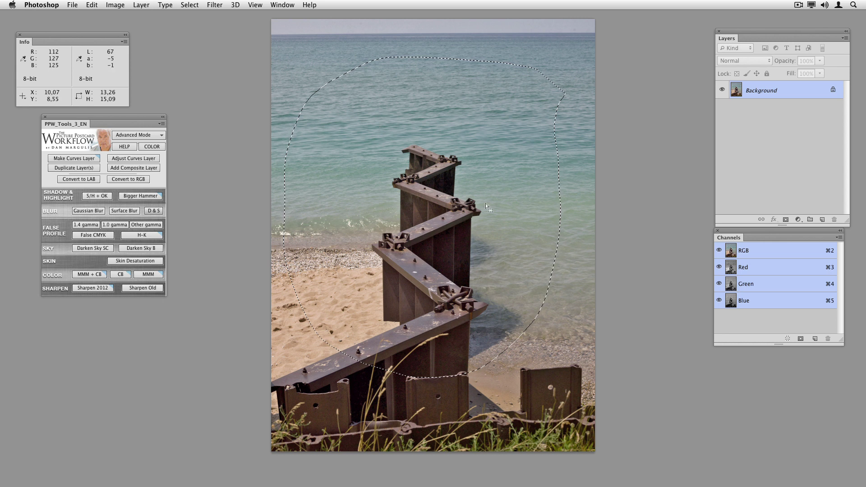
{"action": "left_click", "coordinate": [89, 274]}
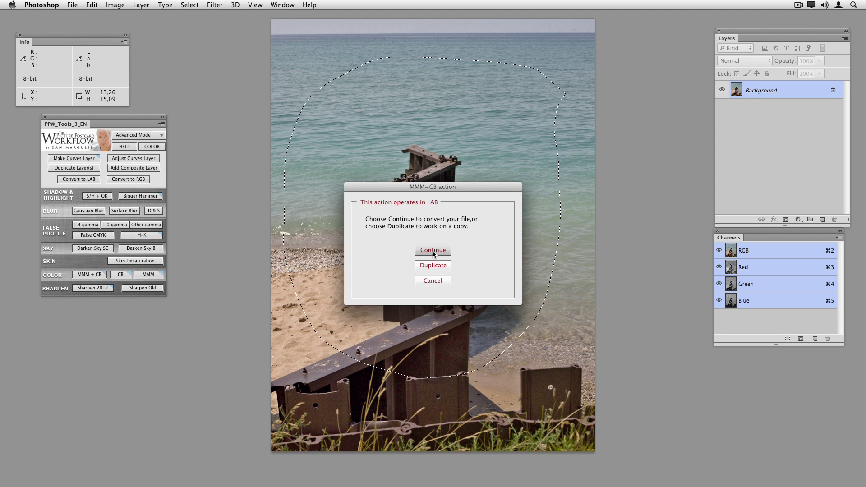
{"action": "left_click", "coordinate": [432, 250]}
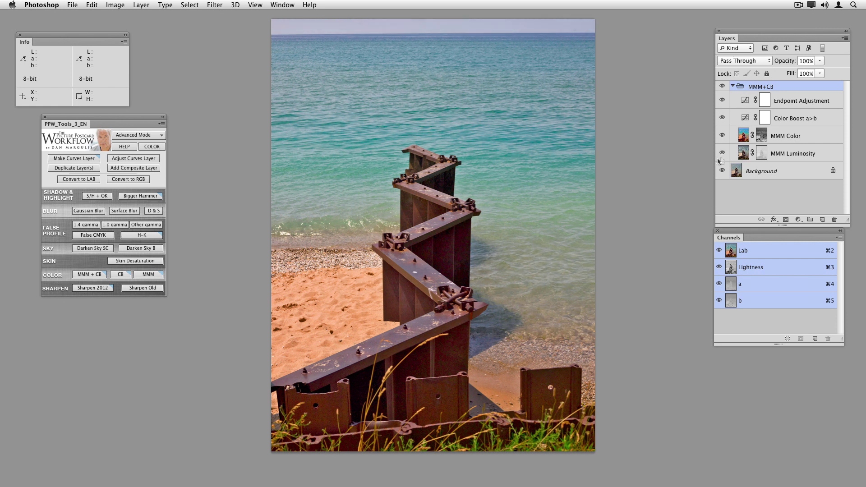
- Set the Endpoint Adjustment Lightness curve: black input 8, white 99, midtone near 55 lifted slightly
{"action": "left_click", "coordinate": [815, 105]}
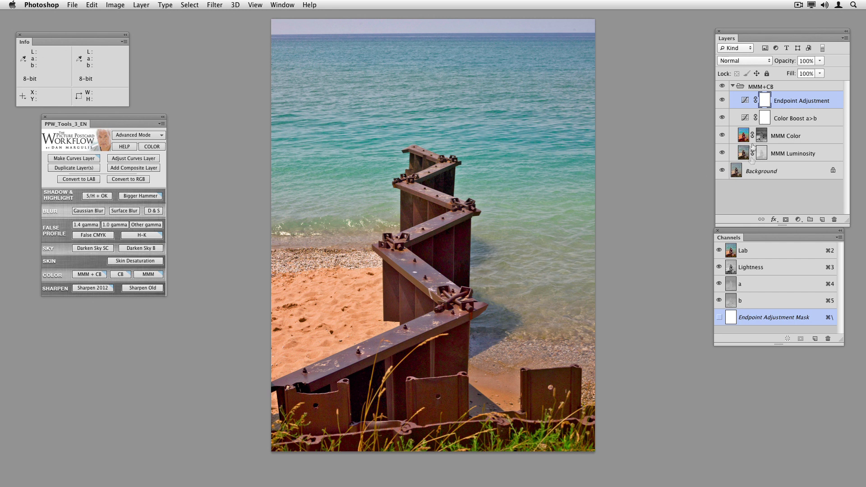
{"action": "left_click", "coordinate": [134, 158]}
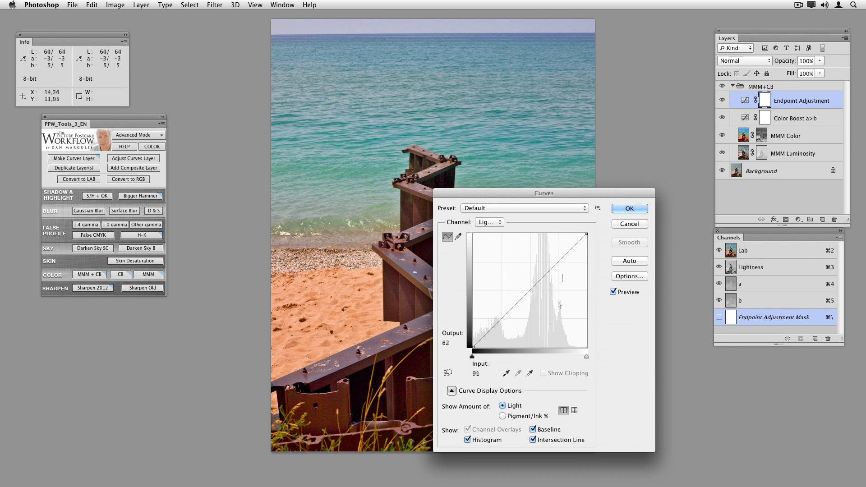
{"action": "left_click", "coordinate": [502, 416]}
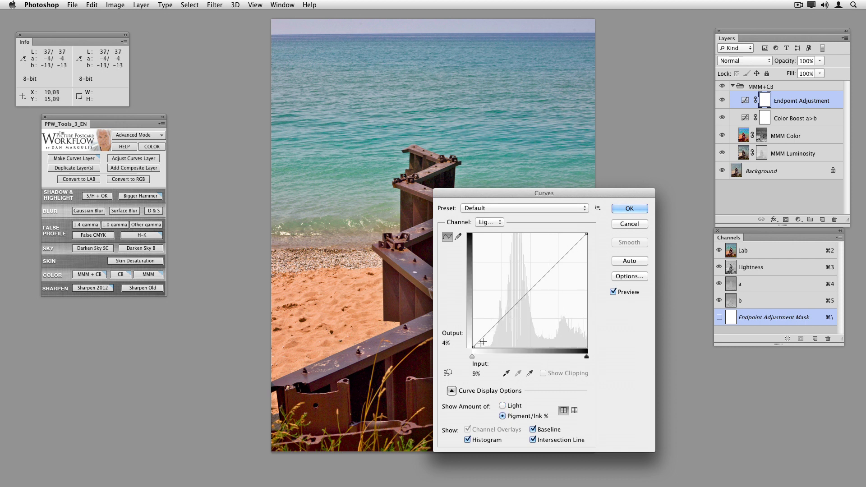
{"action": "left_click_drag", "start_coordinate": [473, 347], "coordinate": [481, 348]}
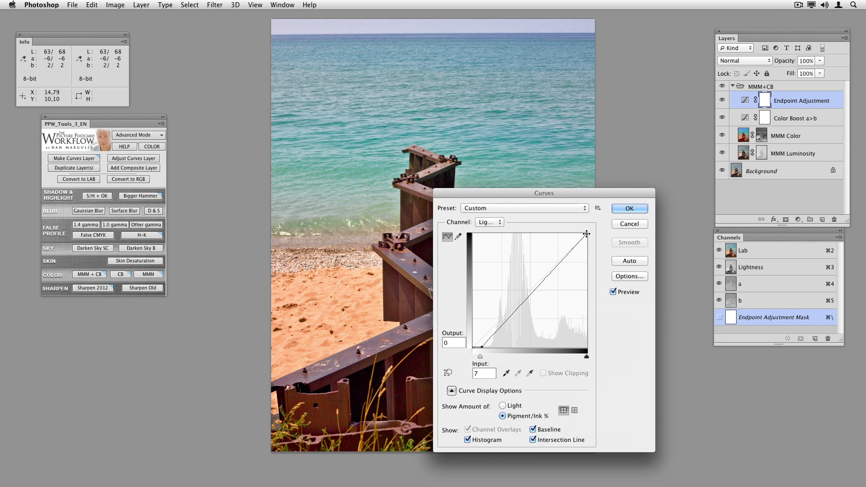
{"action": "left_click_drag", "start_coordinate": [586, 235], "coordinate": [585, 234]}
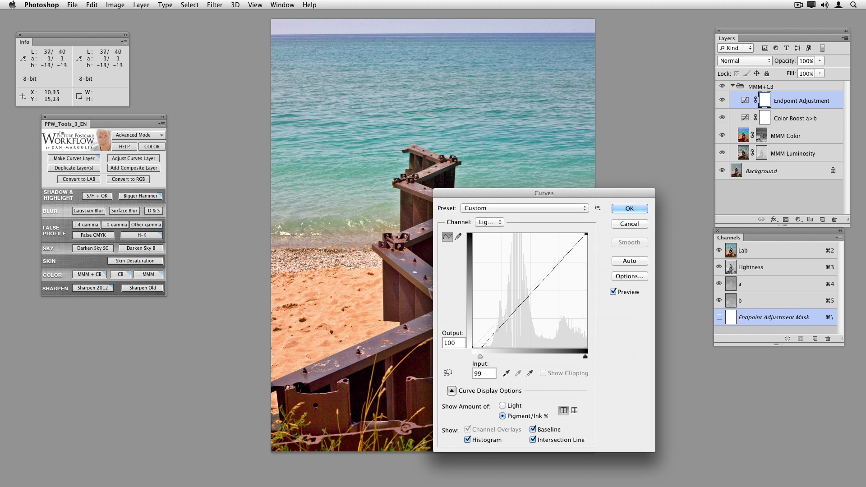
{"action": "left_click_drag", "start_coordinate": [481, 348], "coordinate": [484, 346]}
{"action": "left_click_drag", "start_coordinate": [579, 192], "coordinate": [705, 207]}
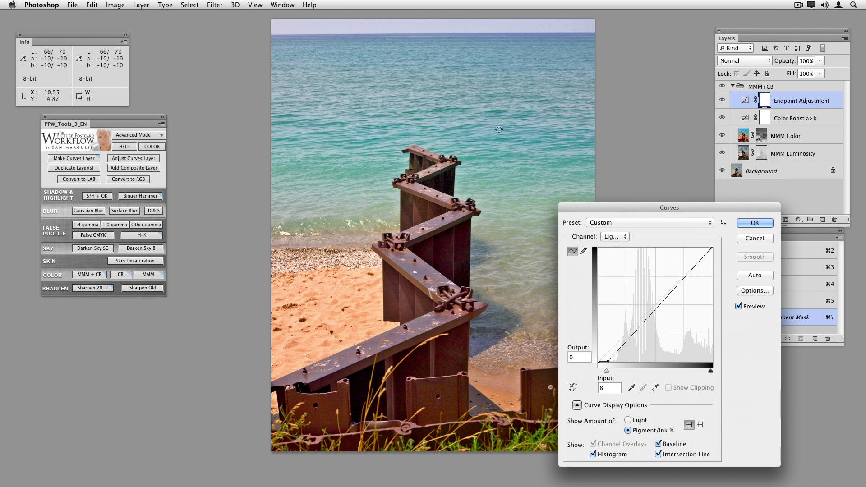
{"action": "left_click", "coordinate": [659, 304]}
{"action": "left_click_drag", "start_coordinate": [660, 303], "coordinate": [661, 299]}
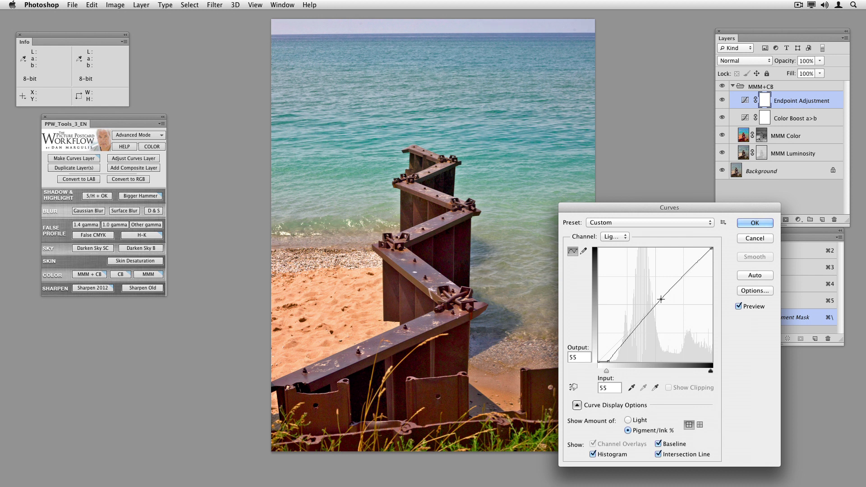
{"action": "left_click", "coordinate": [740, 224]}
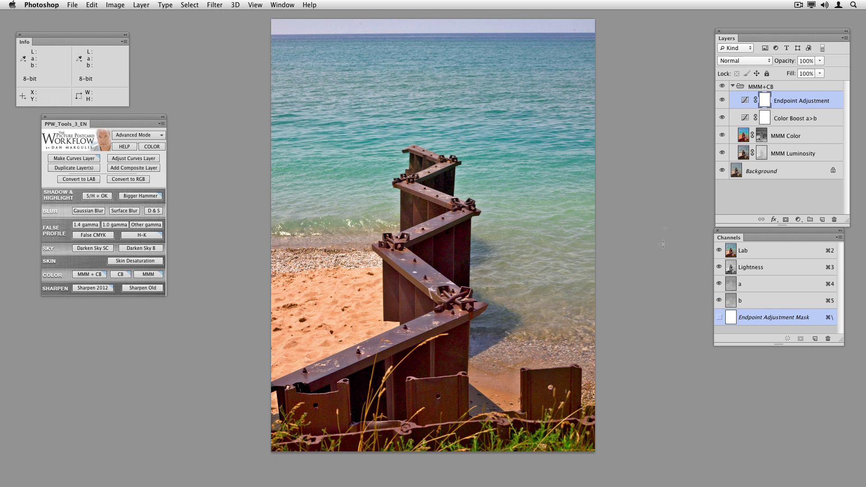
{"action": "left_click", "coordinate": [722, 118]}
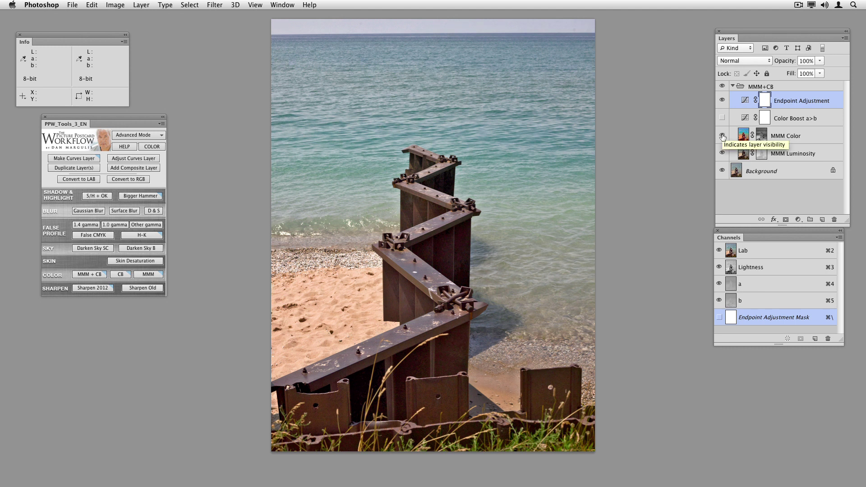
{"action": "left_click", "coordinate": [722, 136]}
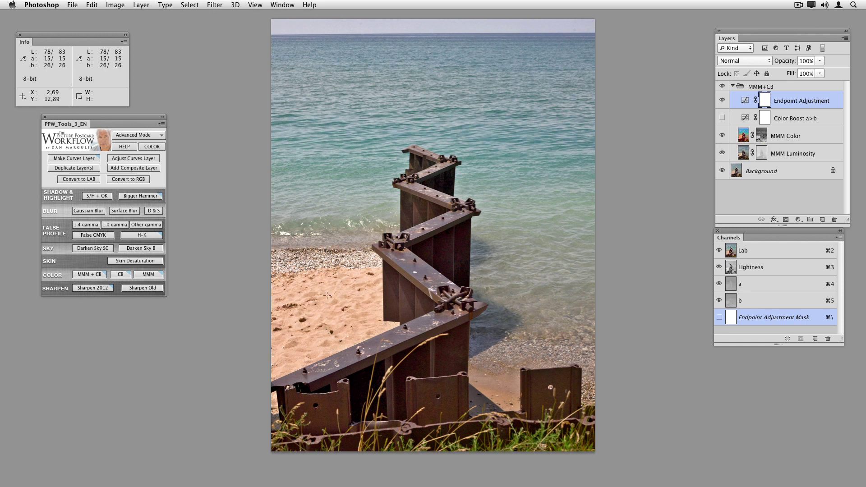
{"action": "left_click", "coordinate": [813, 142]}
{"action": "left_click", "coordinate": [785, 65]}
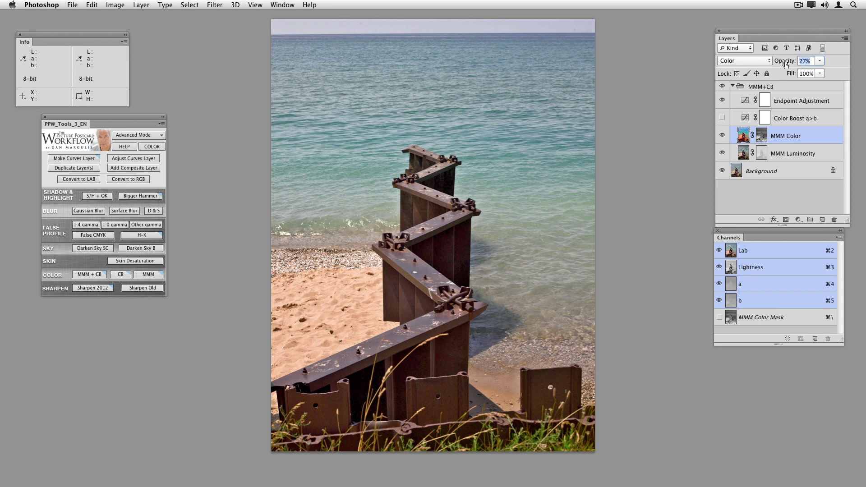
{"action": "left_click", "coordinate": [722, 117]}
{"action": "left_click", "coordinate": [794, 122]}
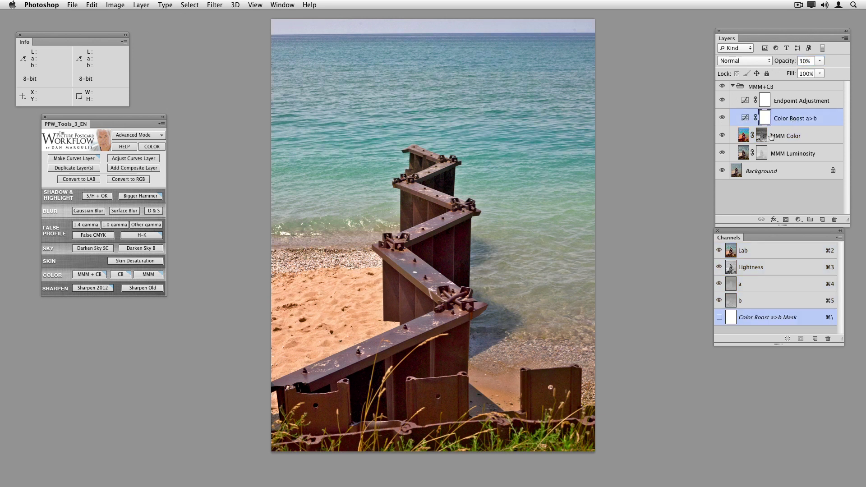
{"action": "left_click", "coordinate": [721, 119]}
{"action": "left_click", "coordinate": [722, 118]}
- Apply the inverted b channel into the Color Boost a>b layer mask
{"action": "key", "text": "super+alt+shift+a"}
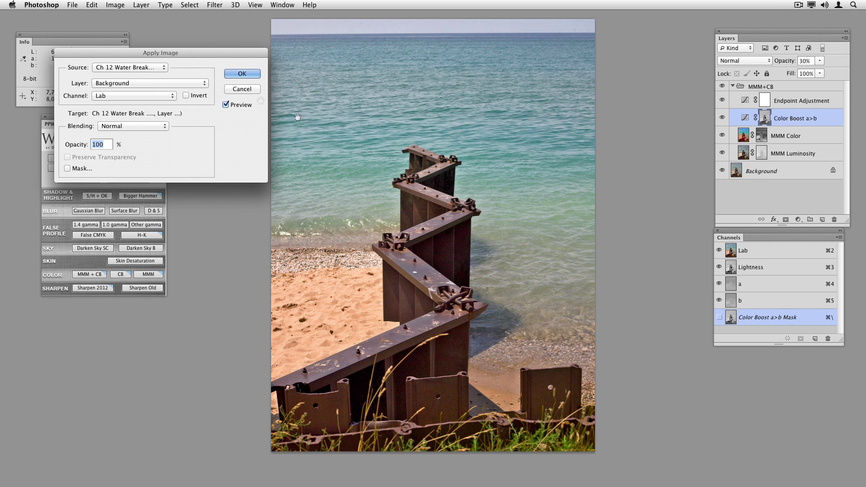
{"action": "left_click", "coordinate": [147, 95]}
{"action": "left_click", "coordinate": [144, 120]}
{"action": "left_click", "coordinate": [186, 96]}
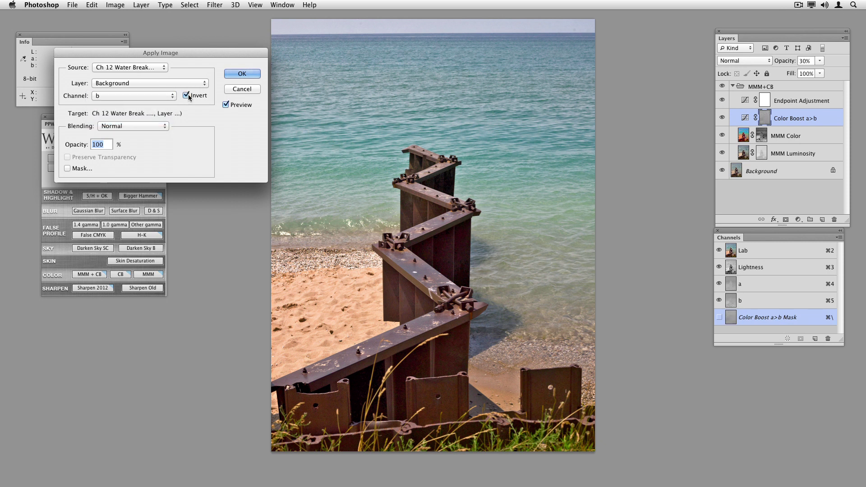
{"action": "left_click", "coordinate": [244, 74]}
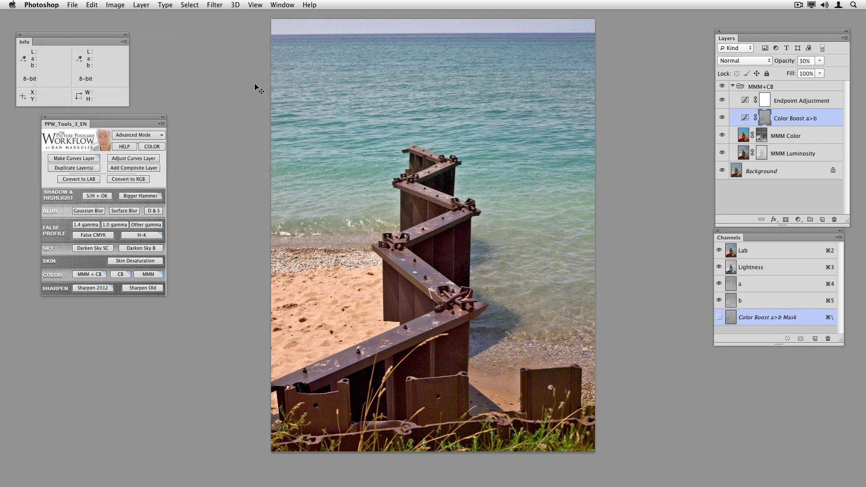
- Steepen the mask with Curves, moving the white point to 170 and the black point inward
{"action": "key", "text": "super+m"}
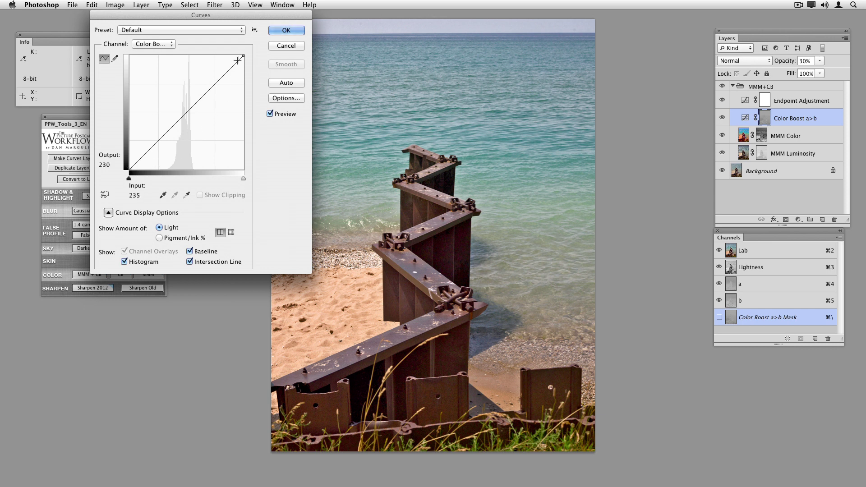
{"action": "left_click_drag", "start_coordinate": [243, 56], "coordinate": [205, 53]}
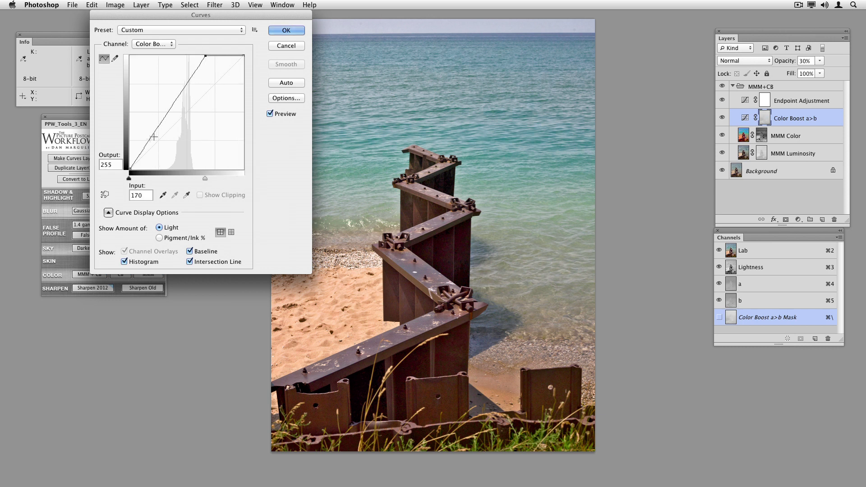
{"action": "left_click_drag", "start_coordinate": [130, 169], "coordinate": [163, 173]}
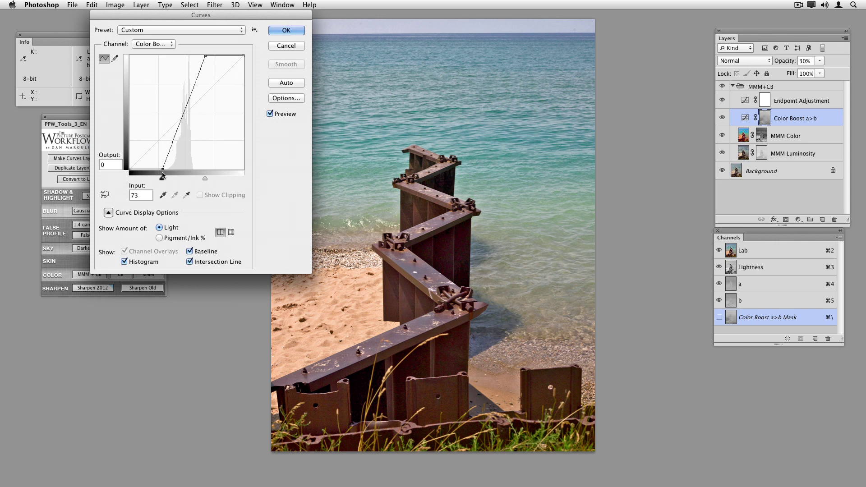
{"action": "left_click", "coordinate": [286, 30]}
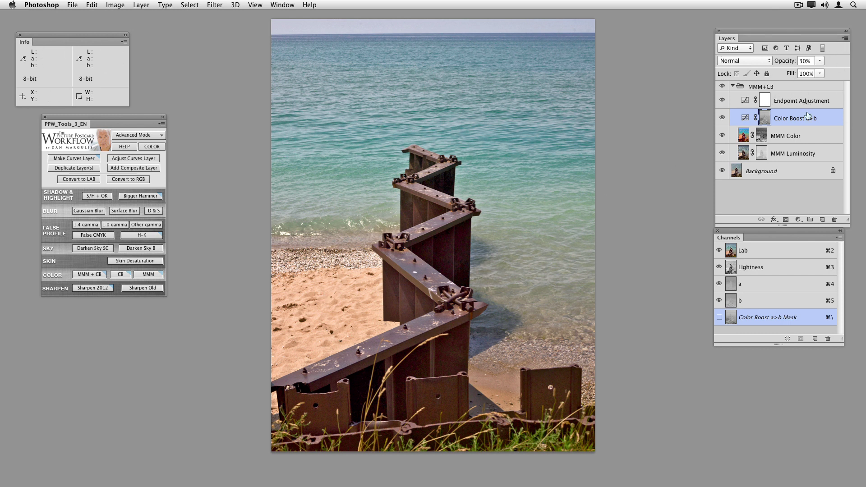
- Set the Color Boost a>b layer opacity to 53% and flatten the image
{"action": "key", "text": "super+2"}
{"action": "left_click_drag", "start_coordinate": [786, 62], "coordinate": [793, 62]}
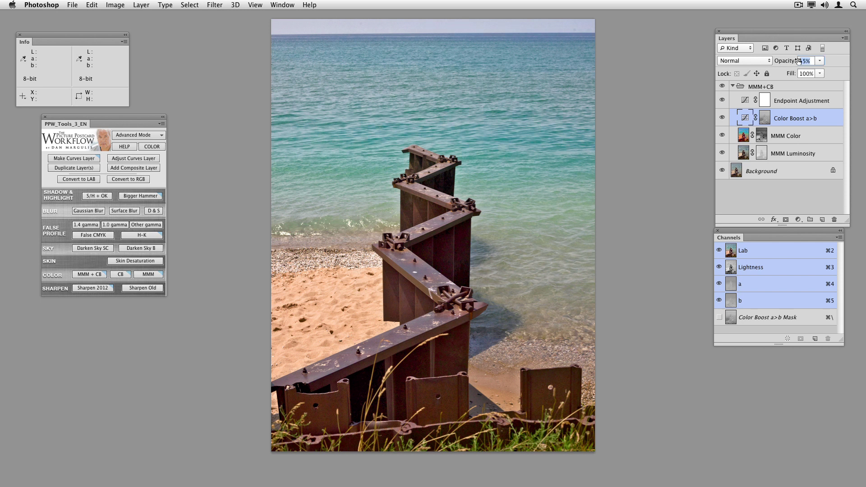
{"action": "key", "text": "Down"}
{"action": "key", "text": "Down"}
{"action": "key", "text": "Return"}
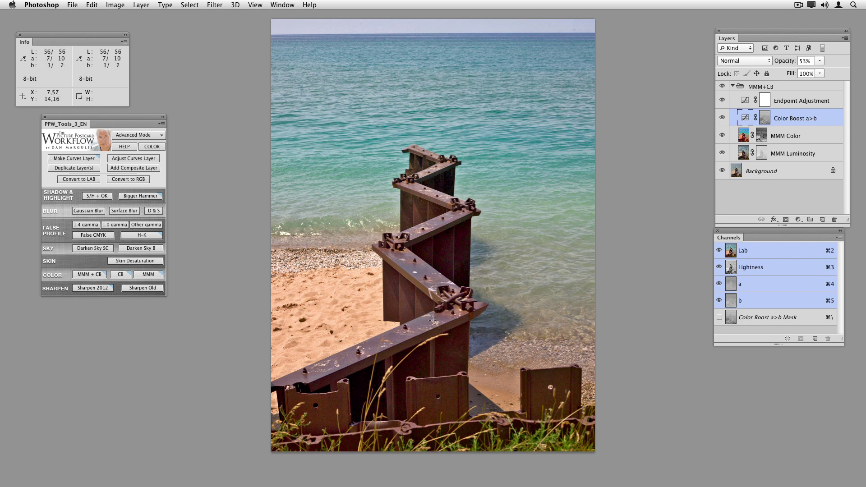
{"action": "key", "text": "super+shift+e"}
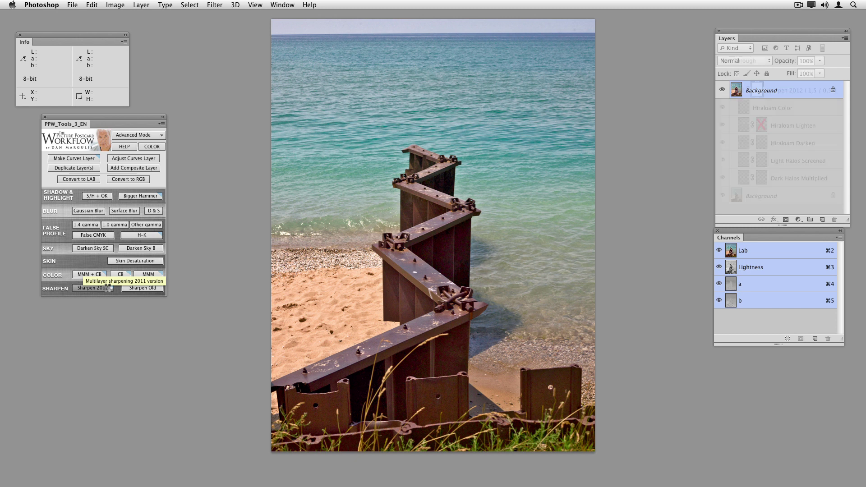
- Run the Sharpen 2012 action to build the Hiraloam and halo sharpening layers
{"action": "left_click", "coordinate": [107, 289]}
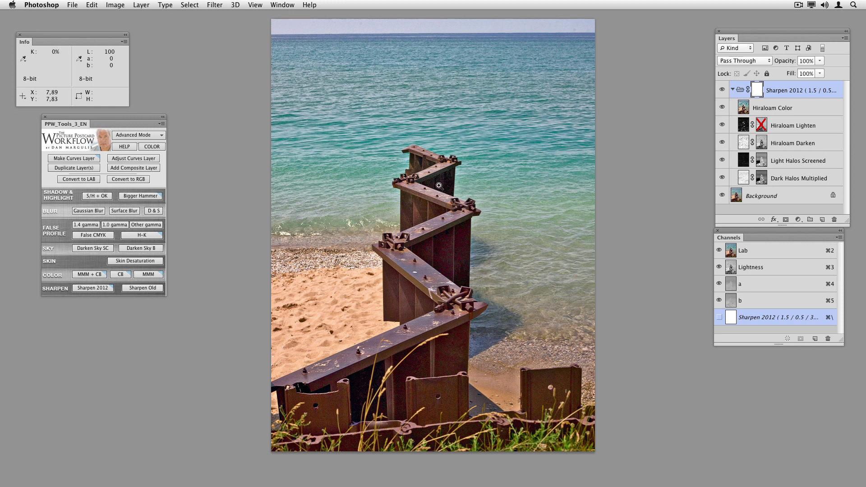
{"action": "scroll", "coordinate": [453, 186], "scroll_direction": "up", "scroll_amount": 1}
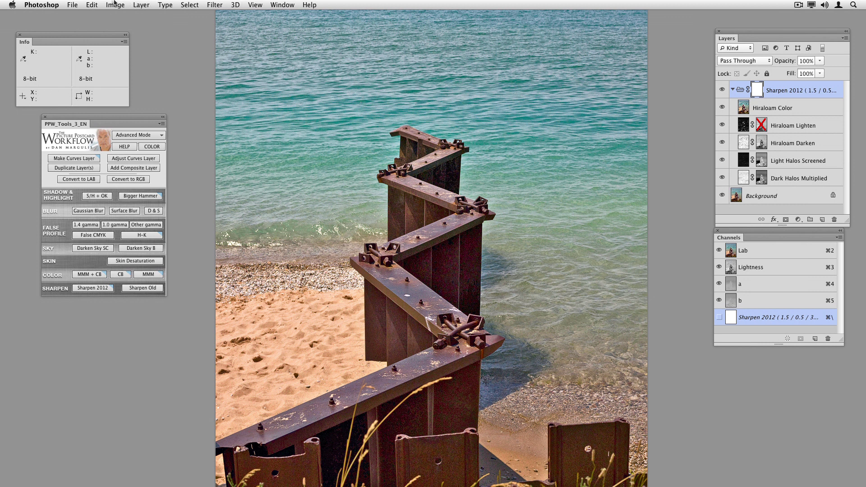
- Revert to the original and toggle undo to compare it against the sharpened, colour-boosted result
{"action": "left_click", "coordinate": [74, 4]}
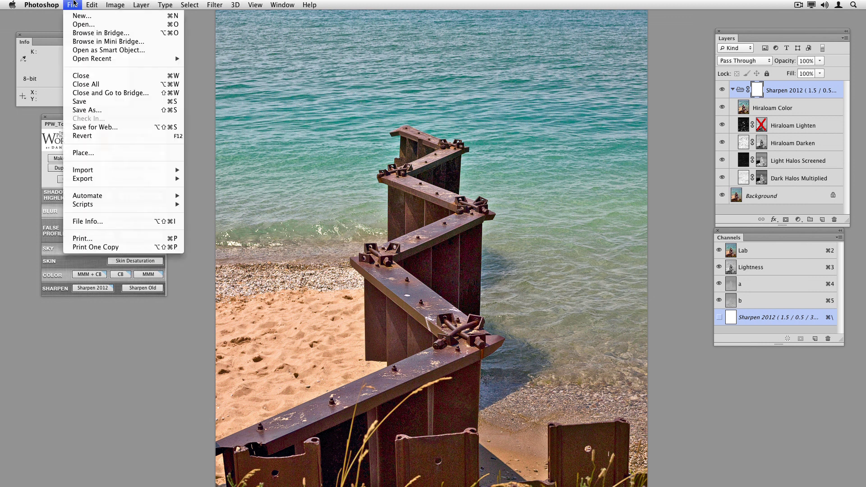
{"action": "left_click", "coordinate": [96, 136]}
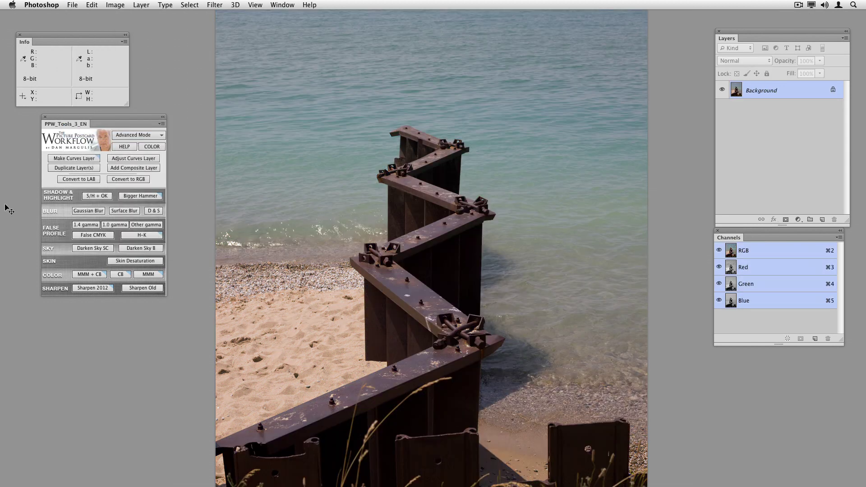
{"action": "key", "text": "super+z"}
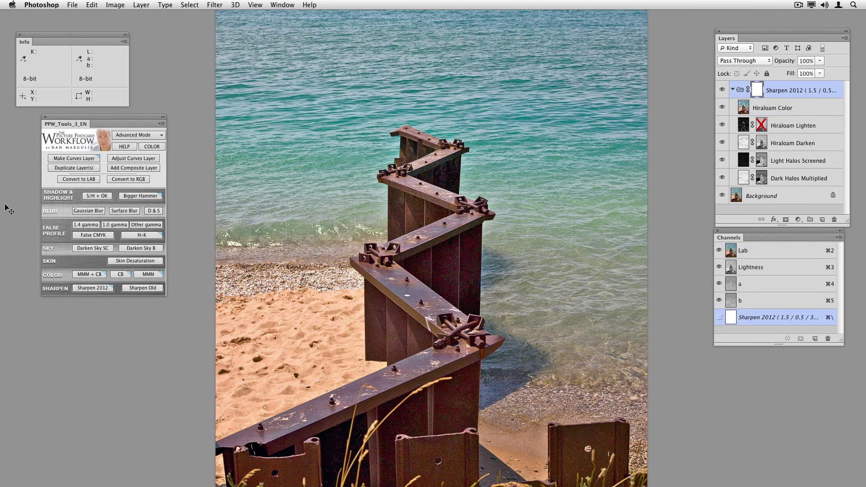
{"action": "key", "text": "super+z"}
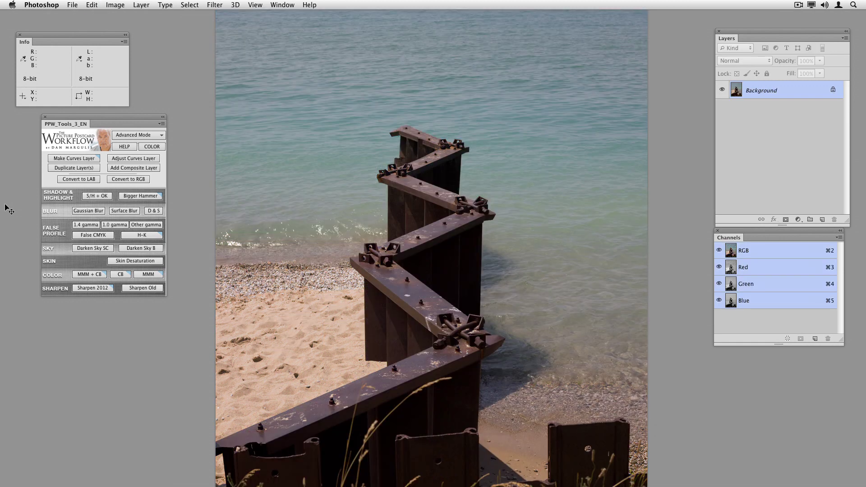
{"action": "key", "text": "super+z"}
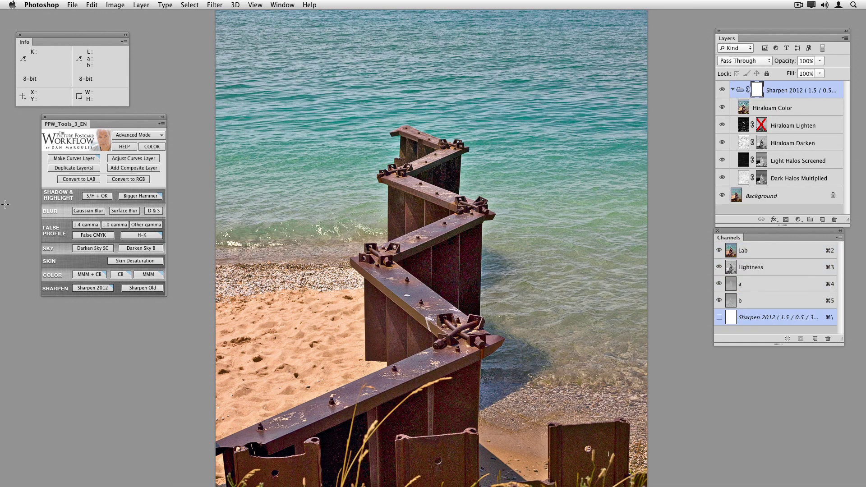
{"action": "key", "text": "super+z"}
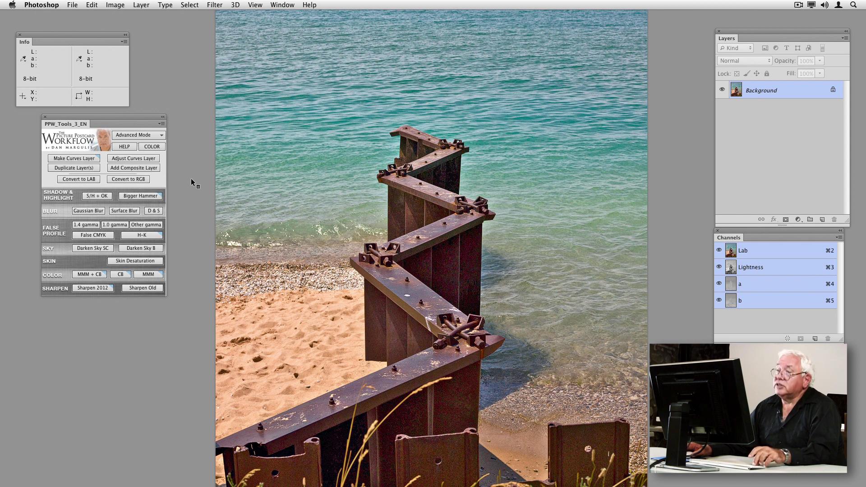
- Apply Ch 12 Water Break final blend.psd onto the photo and toggle undo to compare versions
{"action": "key", "text": "super+alt+a"}
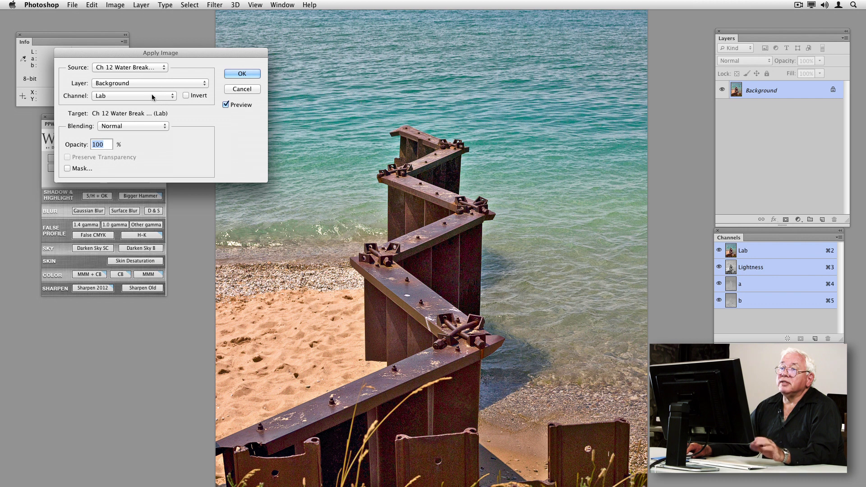
{"action": "left_click", "coordinate": [151, 68]}
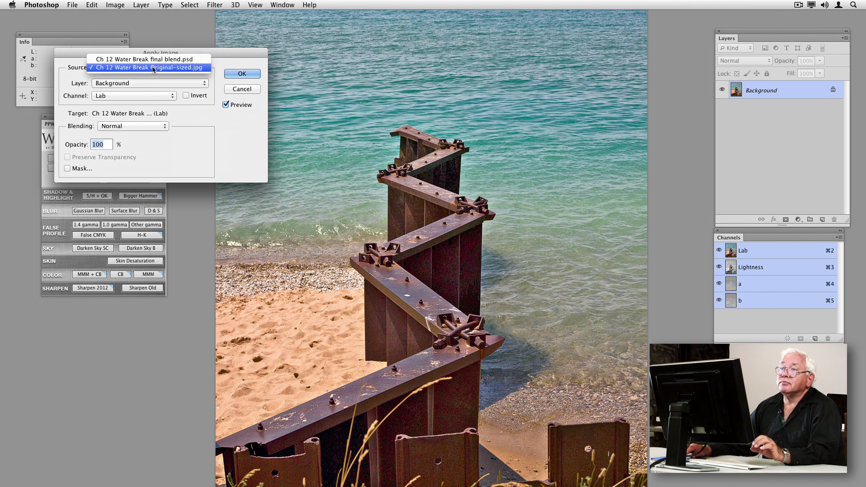
{"action": "left_click", "coordinate": [165, 59]}
{"action": "key", "text": "Return"}
{"action": "key", "text": "super+z"}
{"action": "key", "text": "super+z"}
{"action": "key", "text": "super+z"}
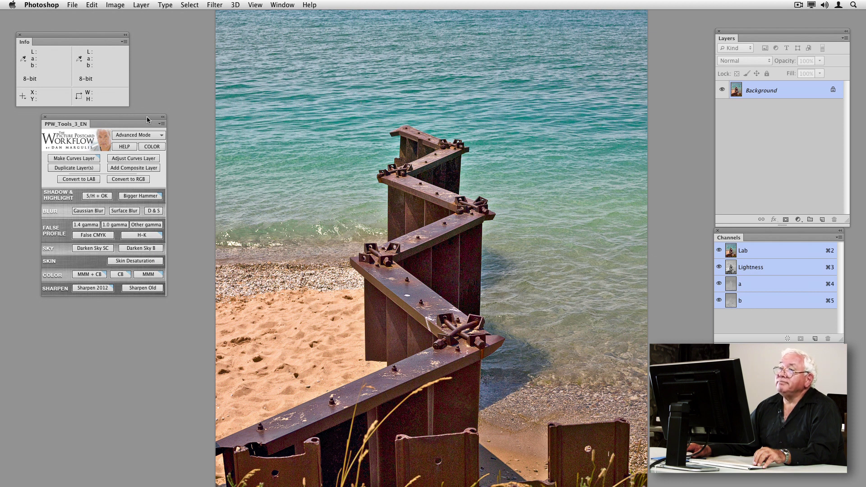
{"action": "key", "text": "super+z"}
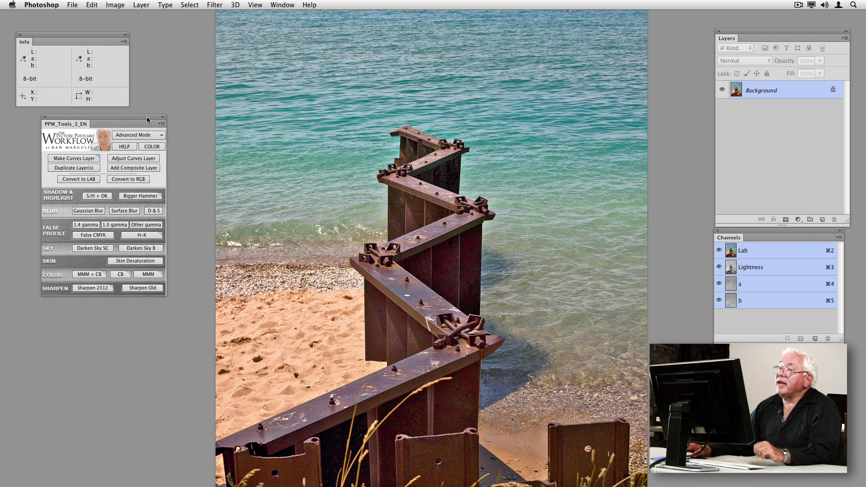